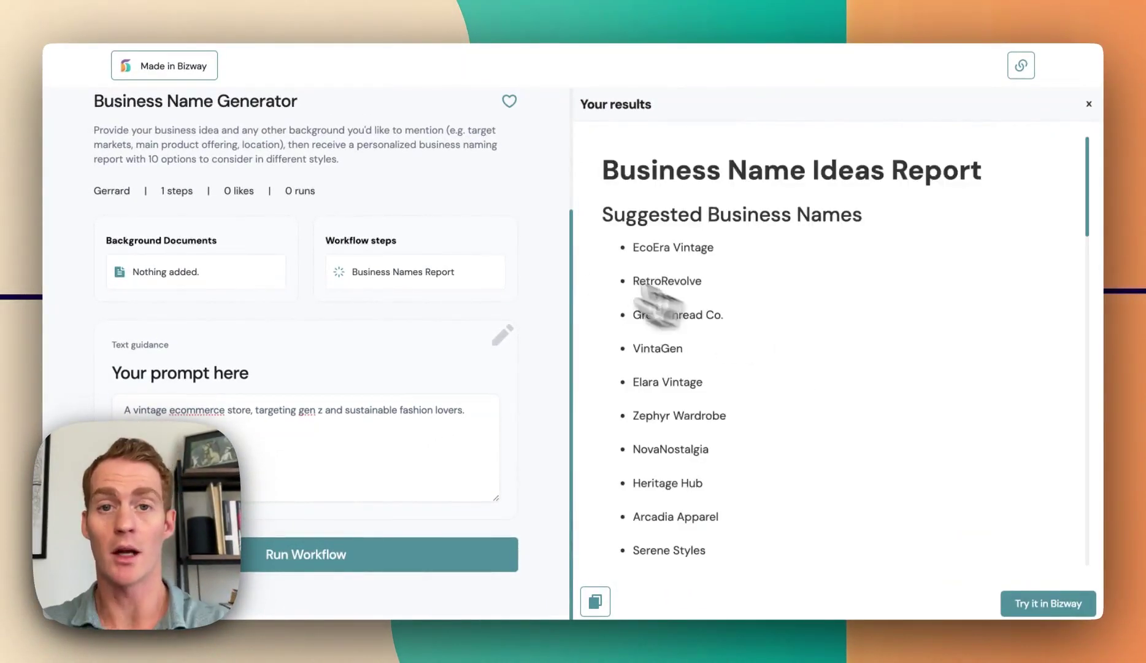
Step: Examine the Business Name Ideas Report, from the suggested names list through the naming style explanations
scroll(887, 301, "down", 1)
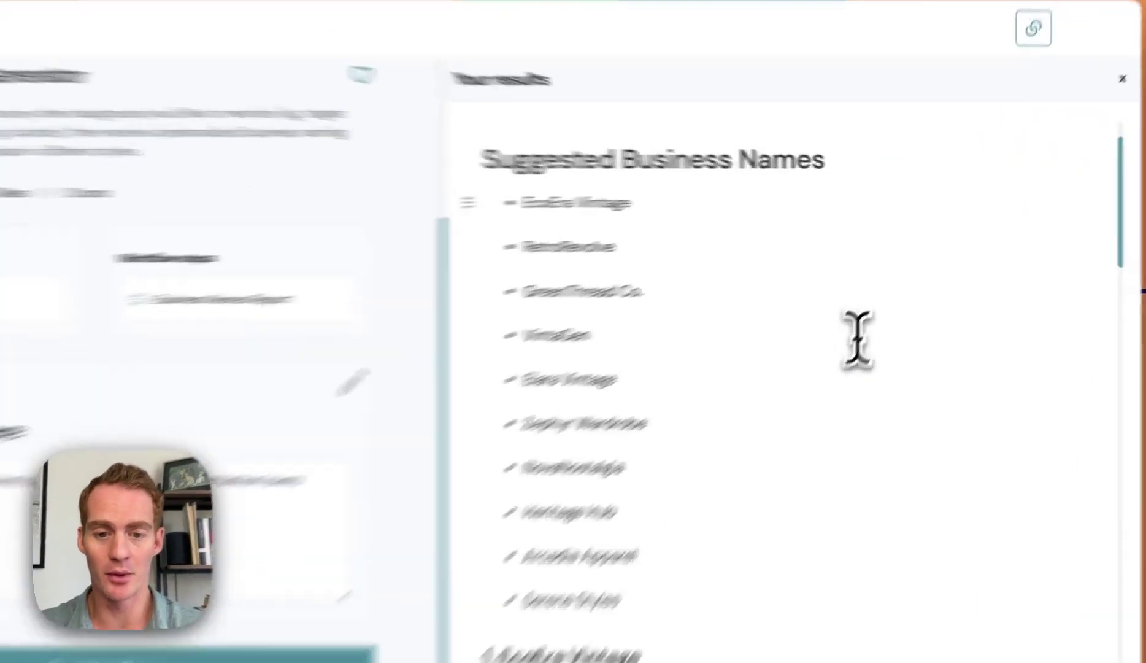
scroll(887, 301, "down", 4)
scroll(793, 419, "down", 7)
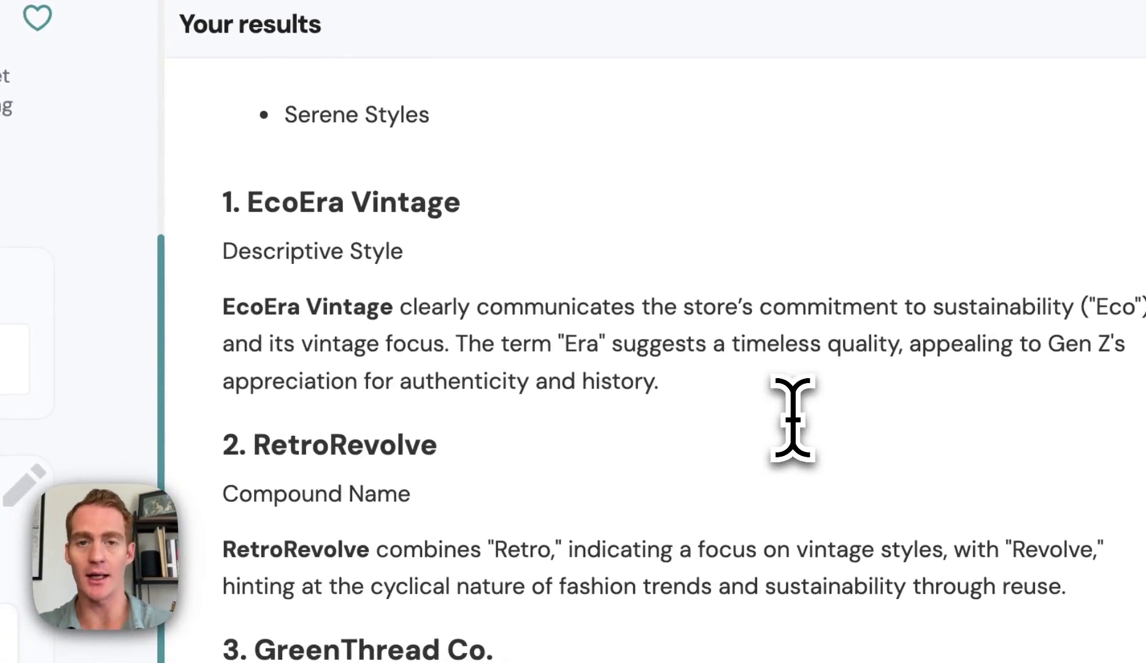
scroll(773, 409, "down", 1)
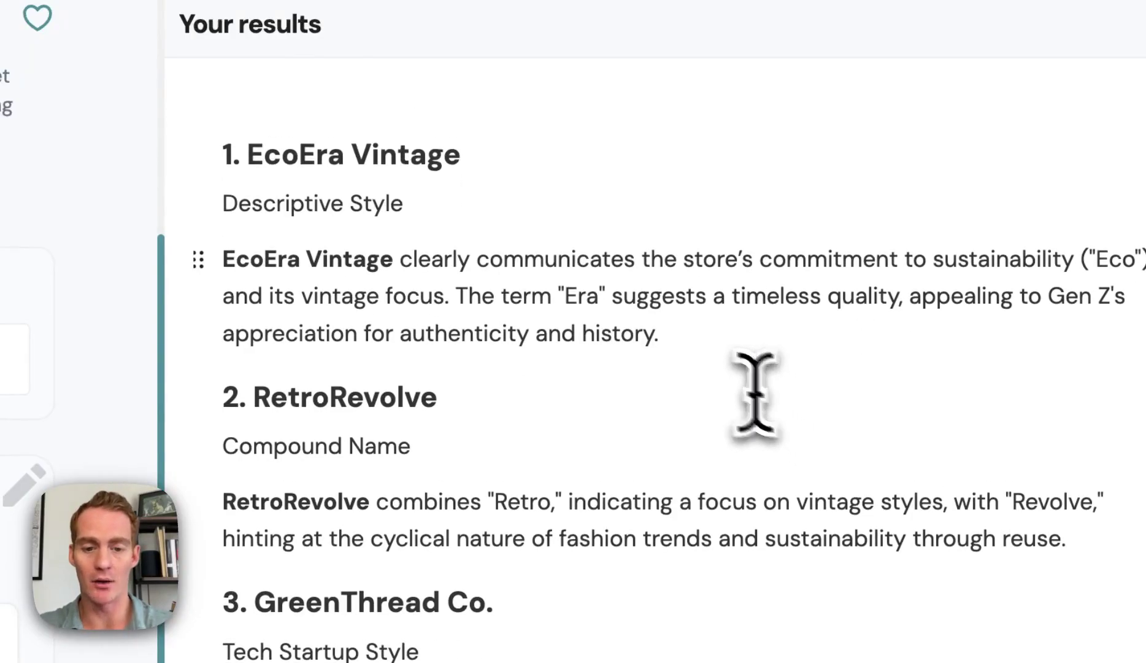
triple_click(361, 206)
left_click(511, 396)
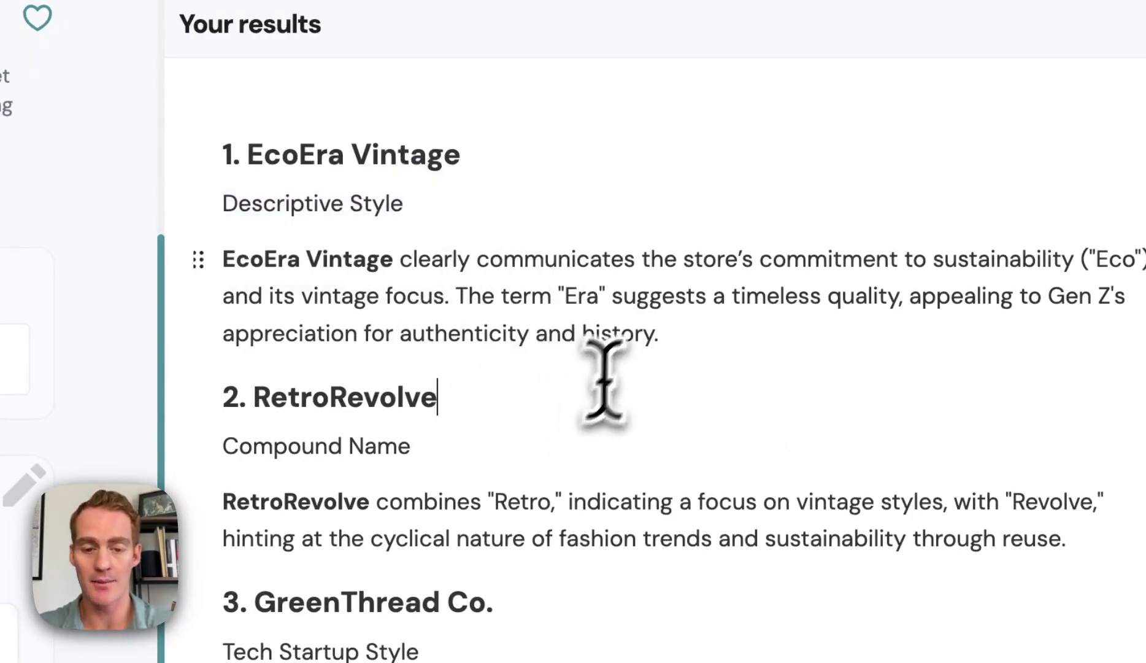
scroll(570, 429, "down", 1)
scroll(570, 429, "down", 10)
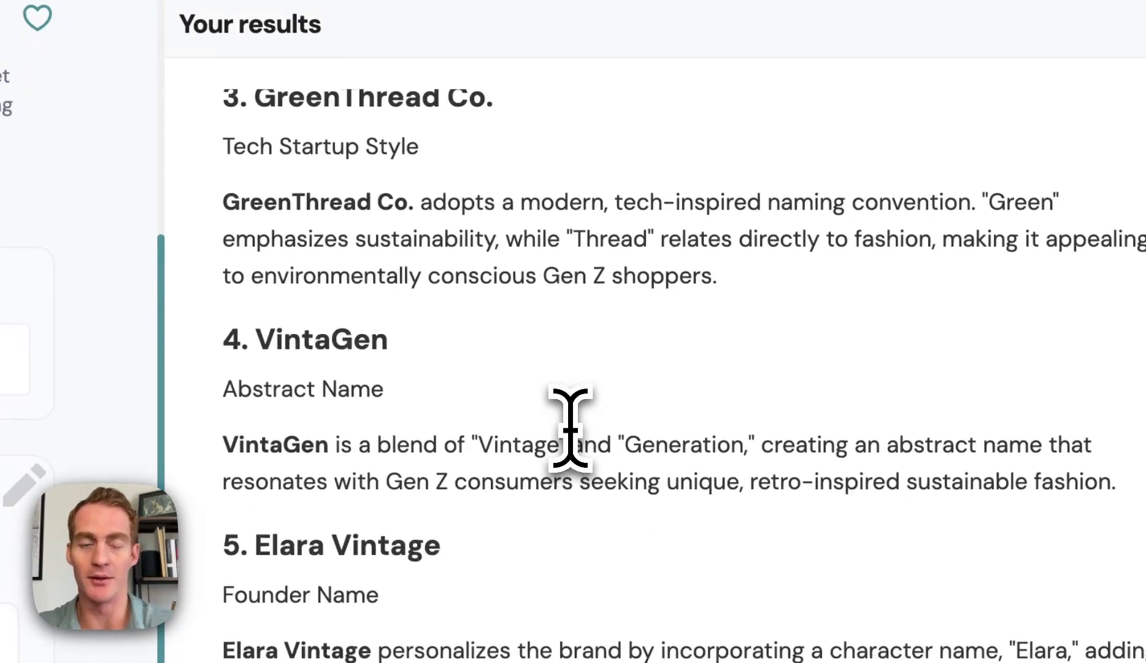
scroll(570, 430, "up", 20)
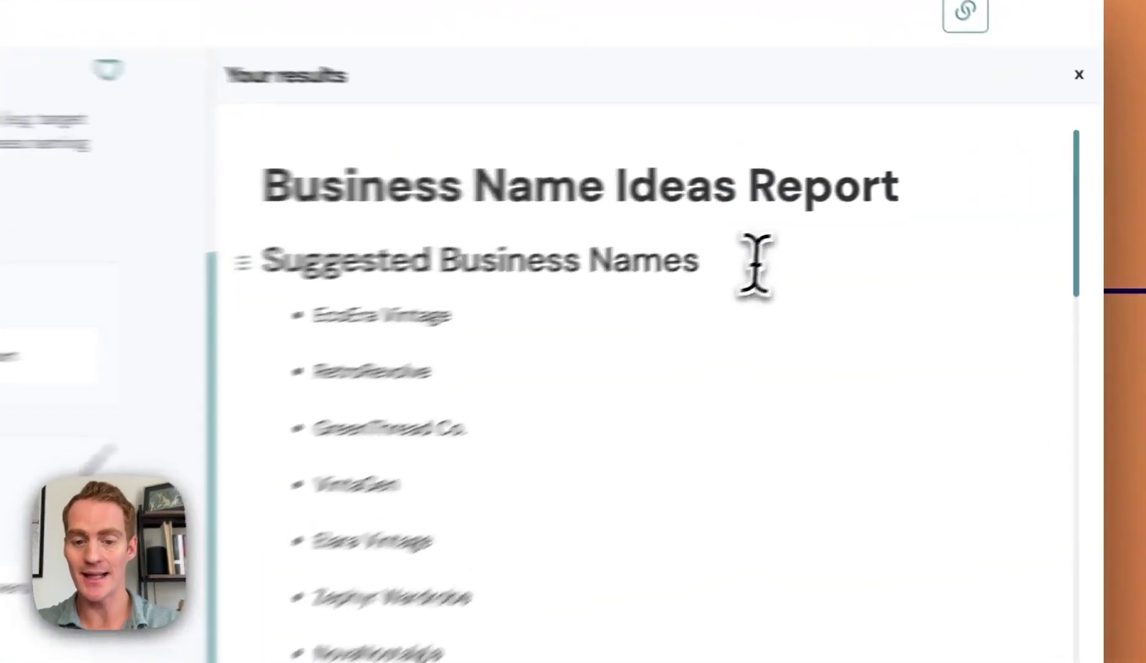
Step: Add the line "Directly edit." below the "Suggested Business Names" heading, and bring up the block type choices on a new line beneath it
left_click(756, 264)
key("Return")
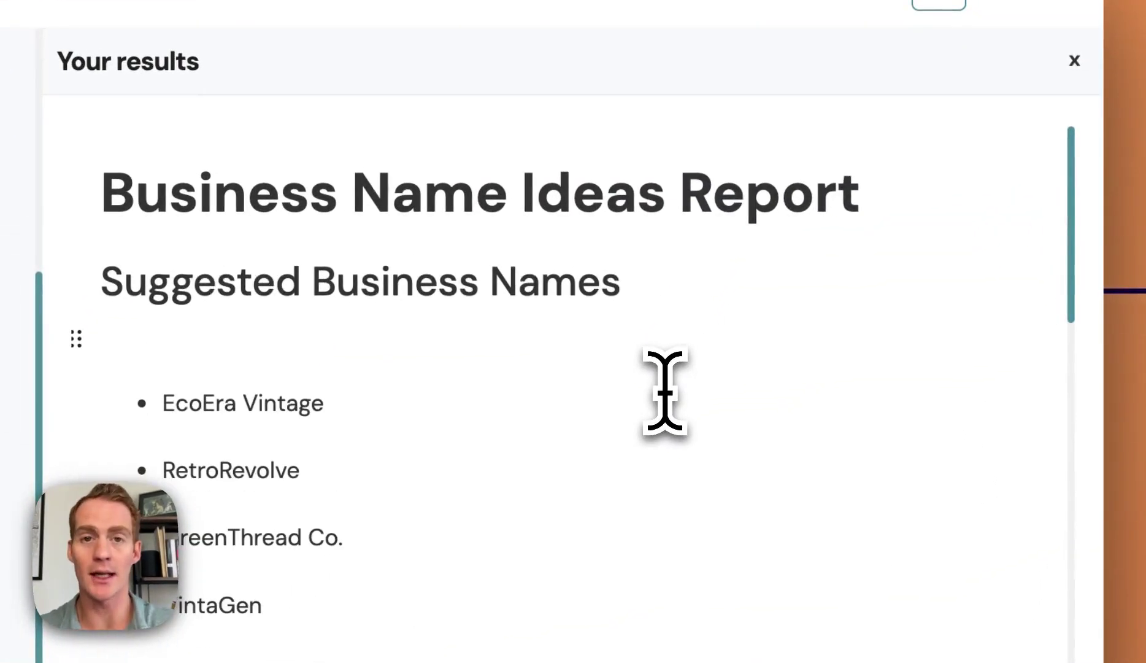
type("Directly edit.")
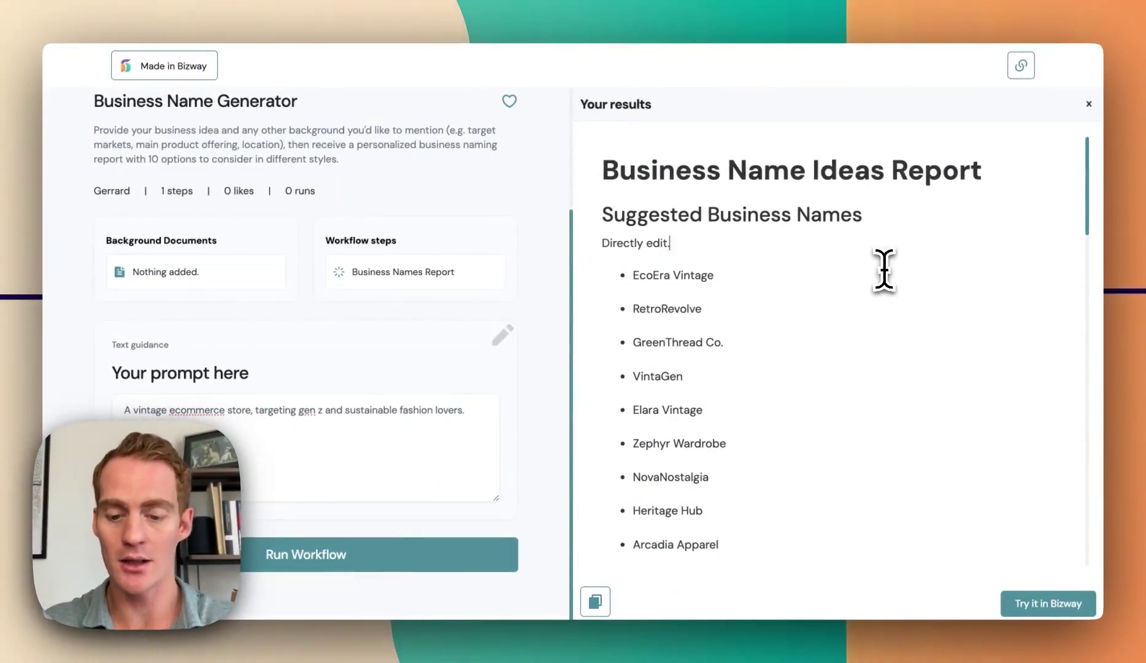
key("Return")
type("/")
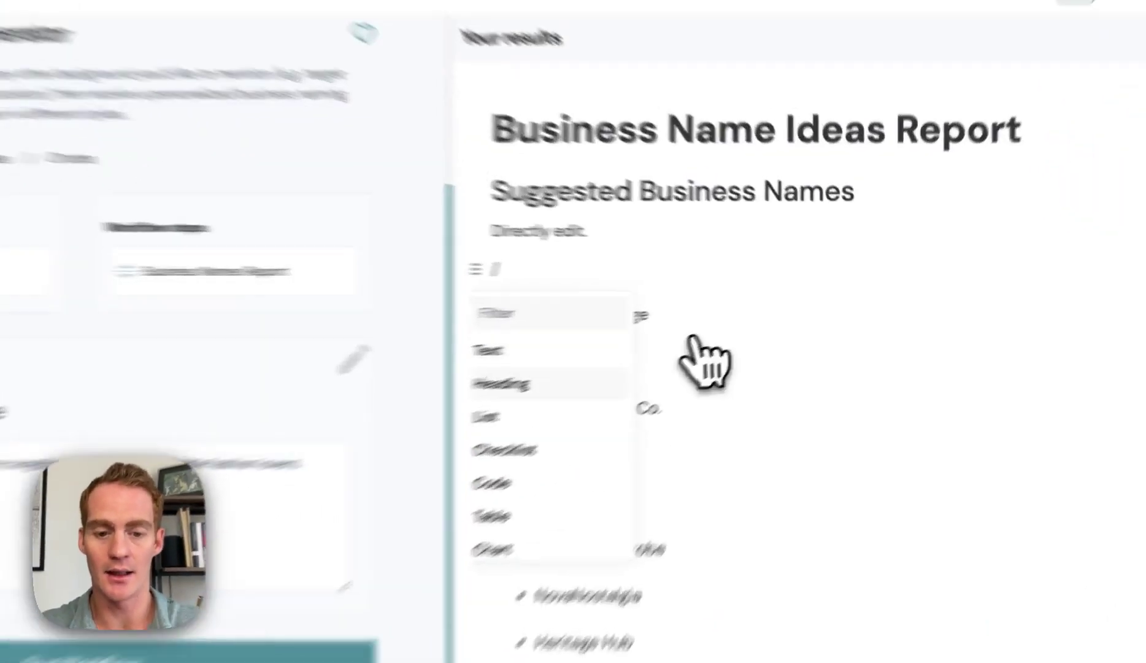
left_click(663, 351)
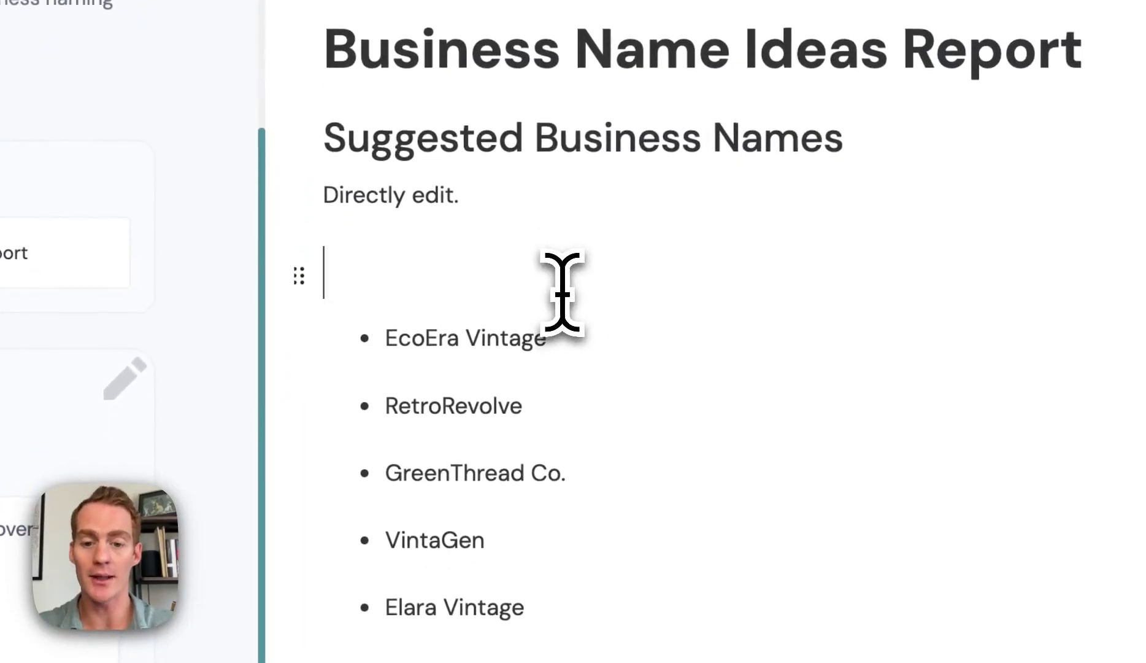
scroll(562, 293, "down", 20)
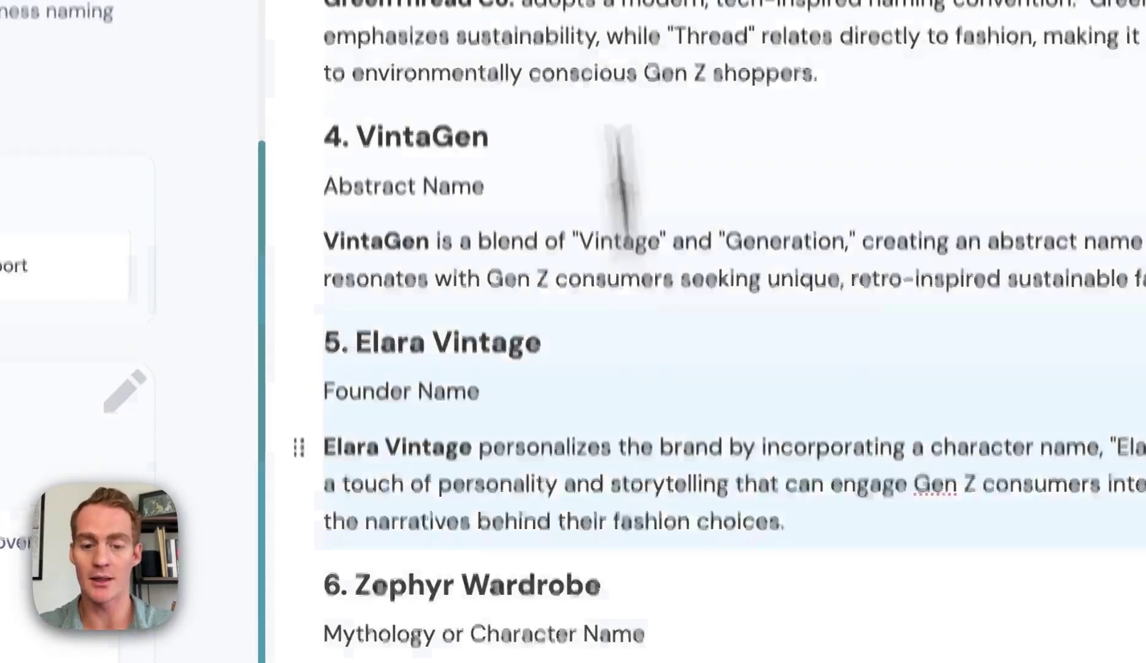
scroll(621, 184, "up", 10)
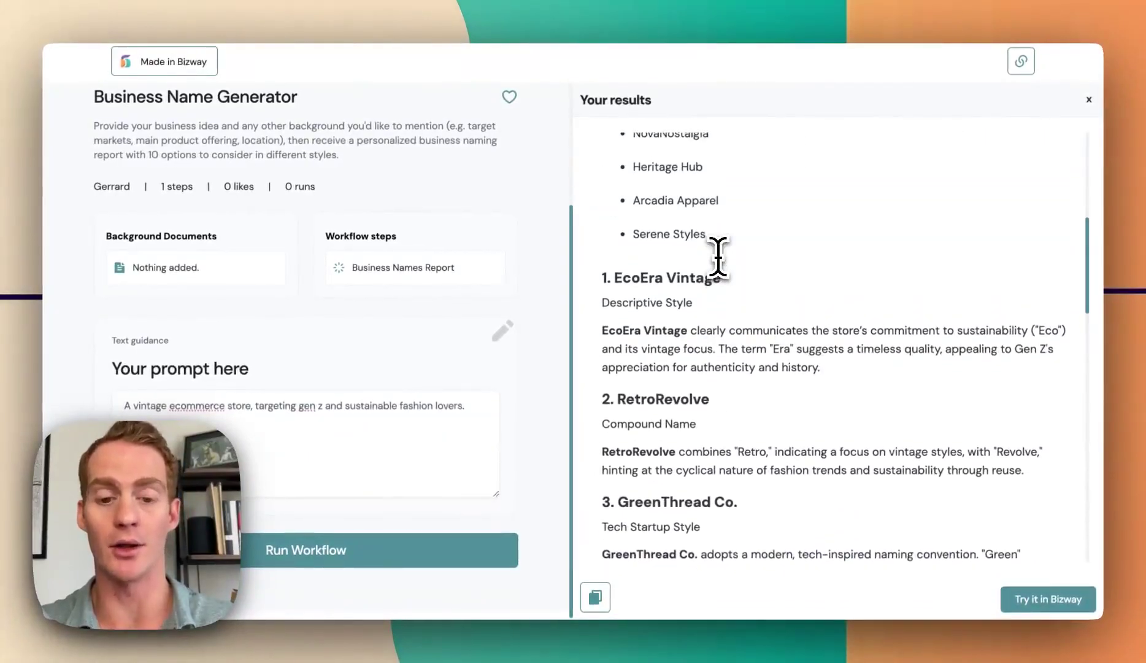
scroll(718, 257, "up", 1)
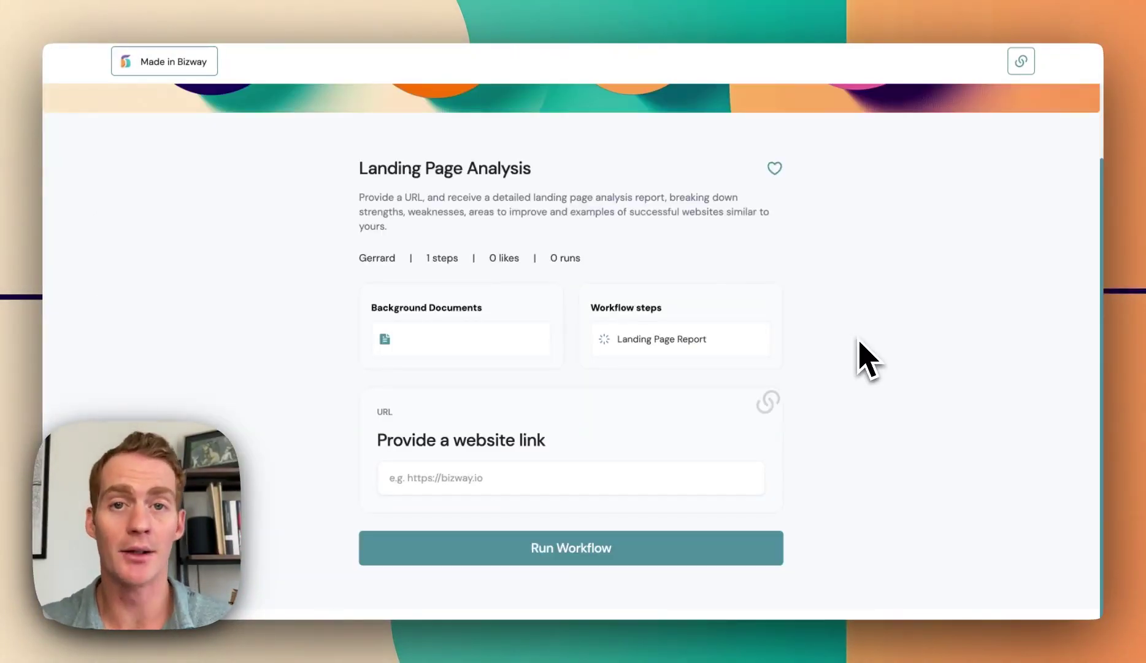
Step: Provide the Bizway.io website link as the URL and run the Landing Page Analysis workflow
left_click(545, 484)
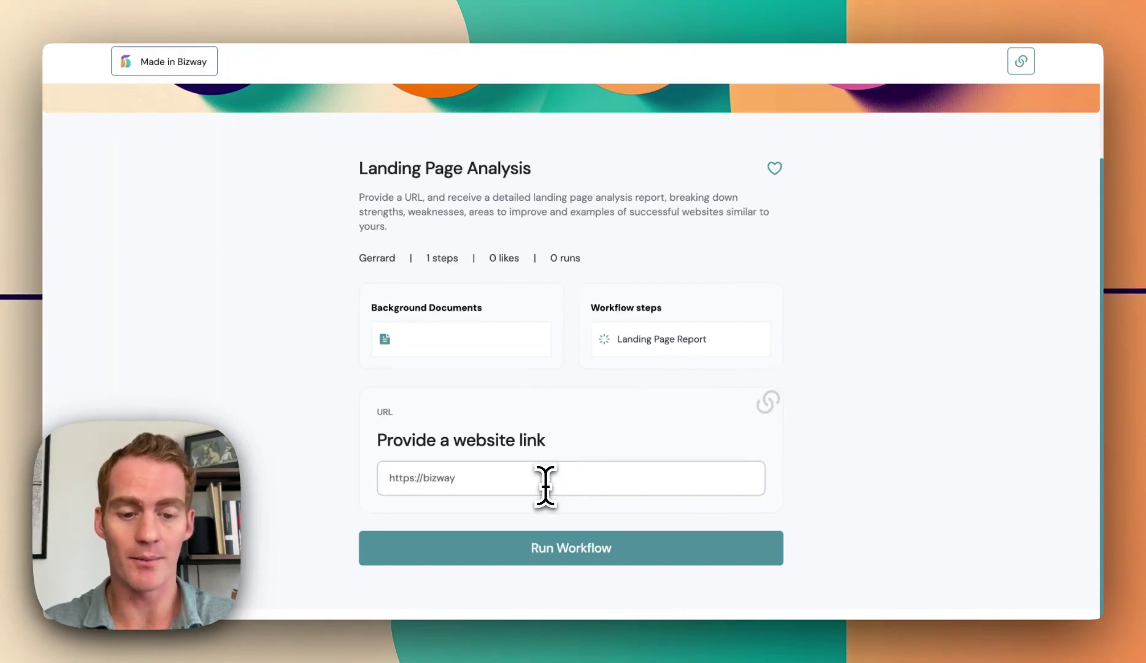
left_click(651, 542)
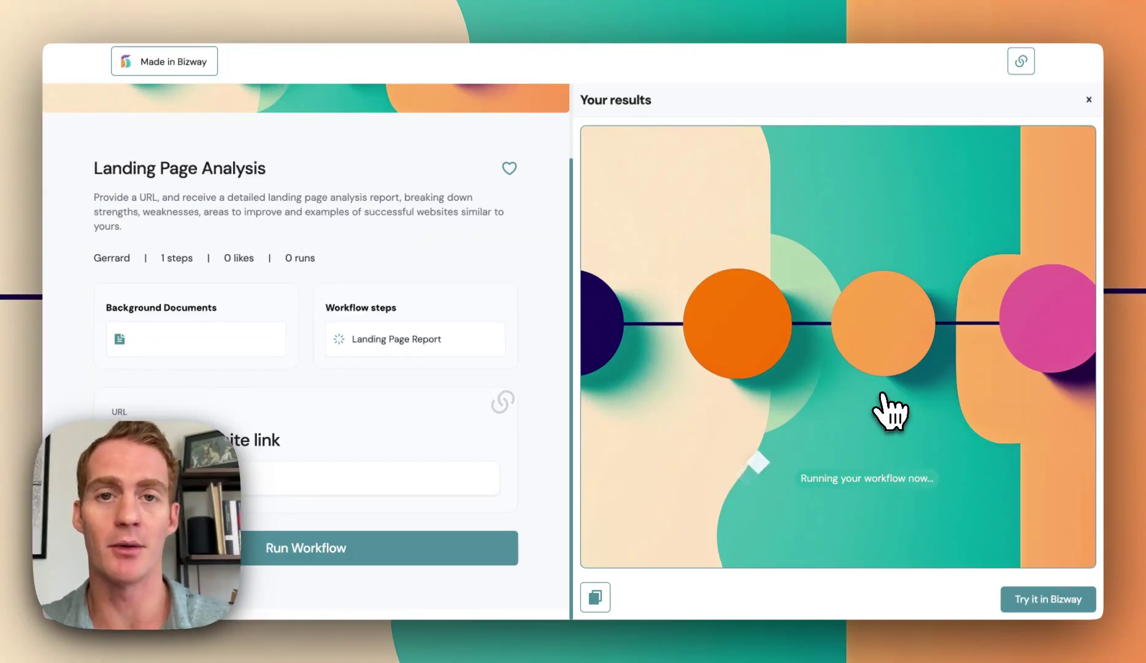
Step: Examine the landing page analysis report, including its content breakdown, strengths, weaknesses, recommendations and examples of effective landing pages
scroll(884, 359, "down", 5)
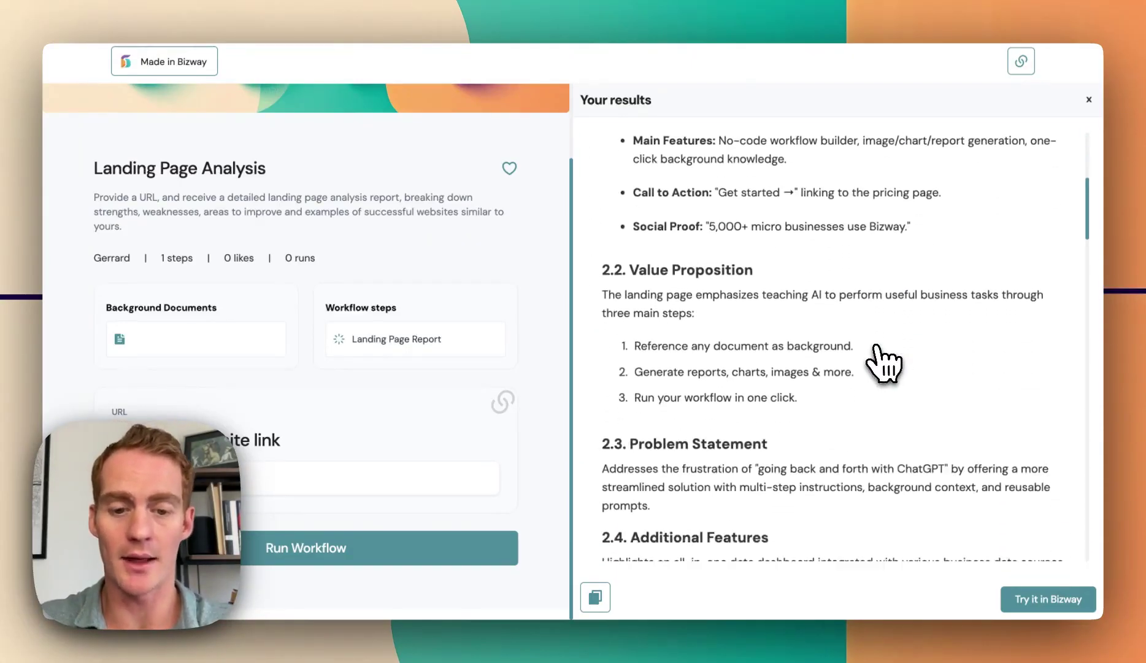
scroll(883, 362, "down", 10)
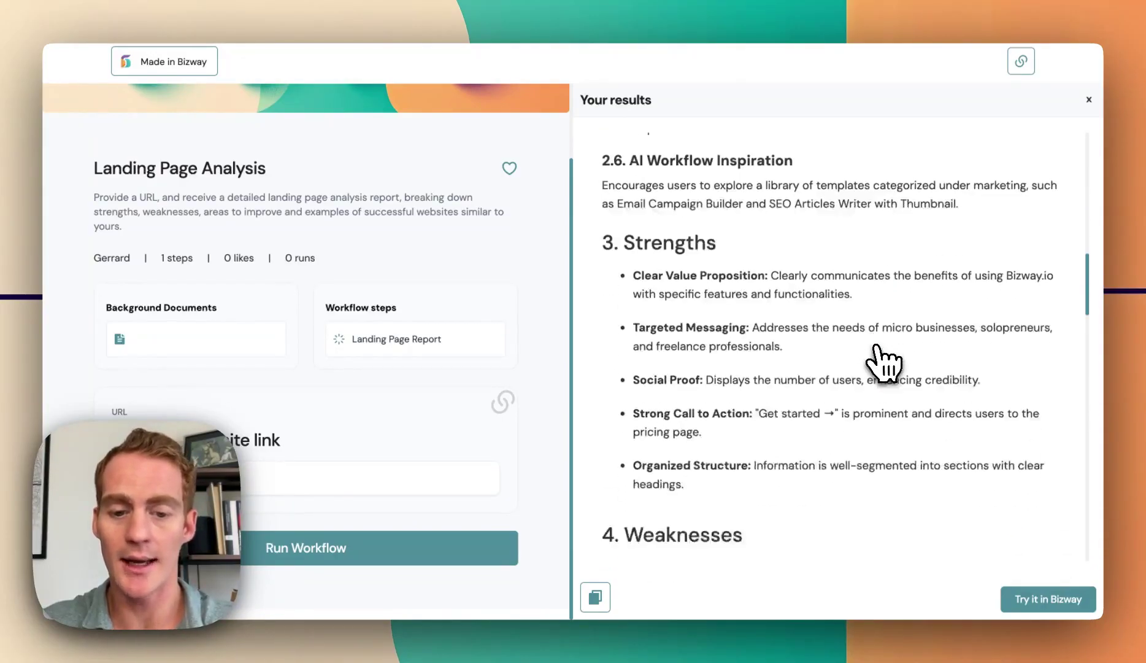
scroll(883, 362, "down", 1)
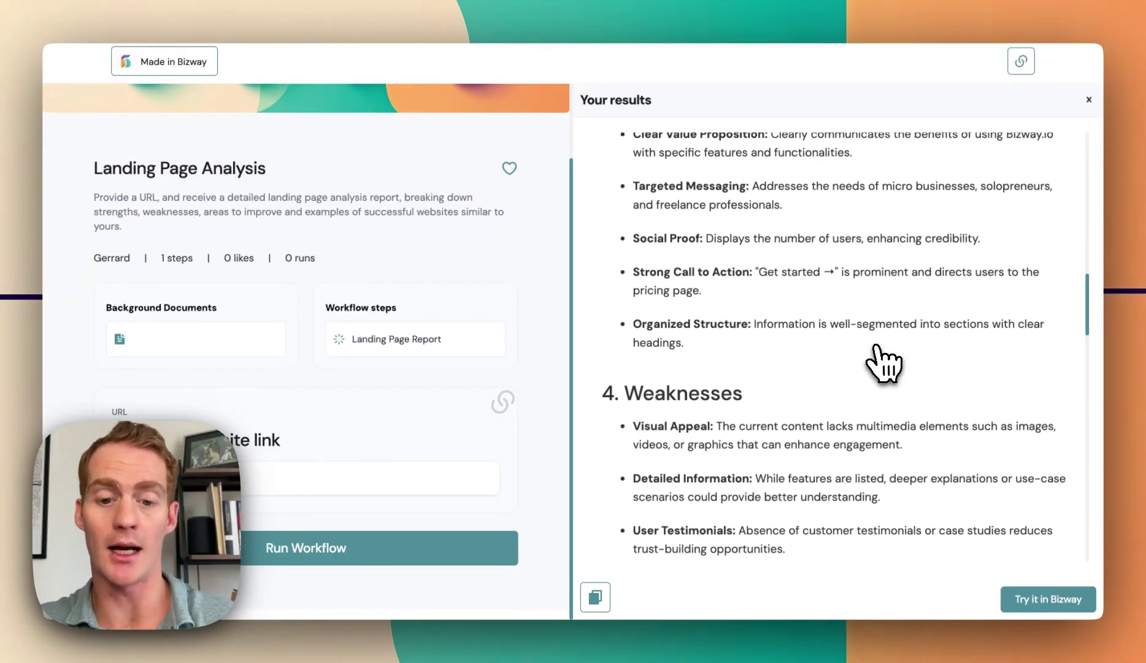
scroll(883, 362, "down", 5)
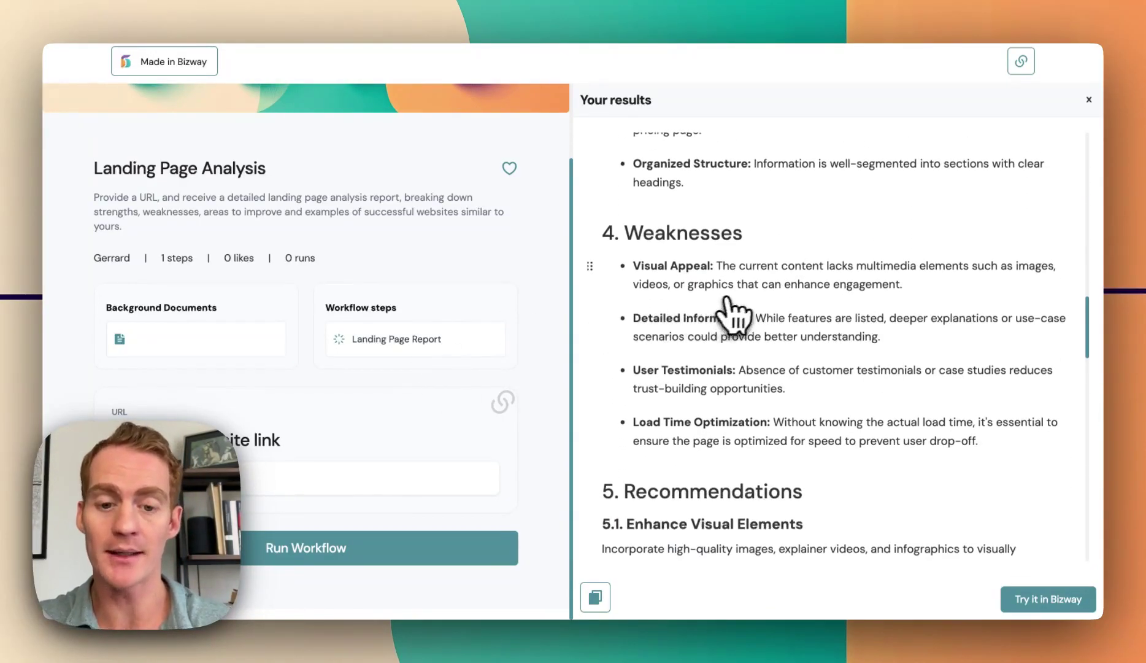
scroll(739, 307, "down", 8)
scroll(739, 307, "down", 10)
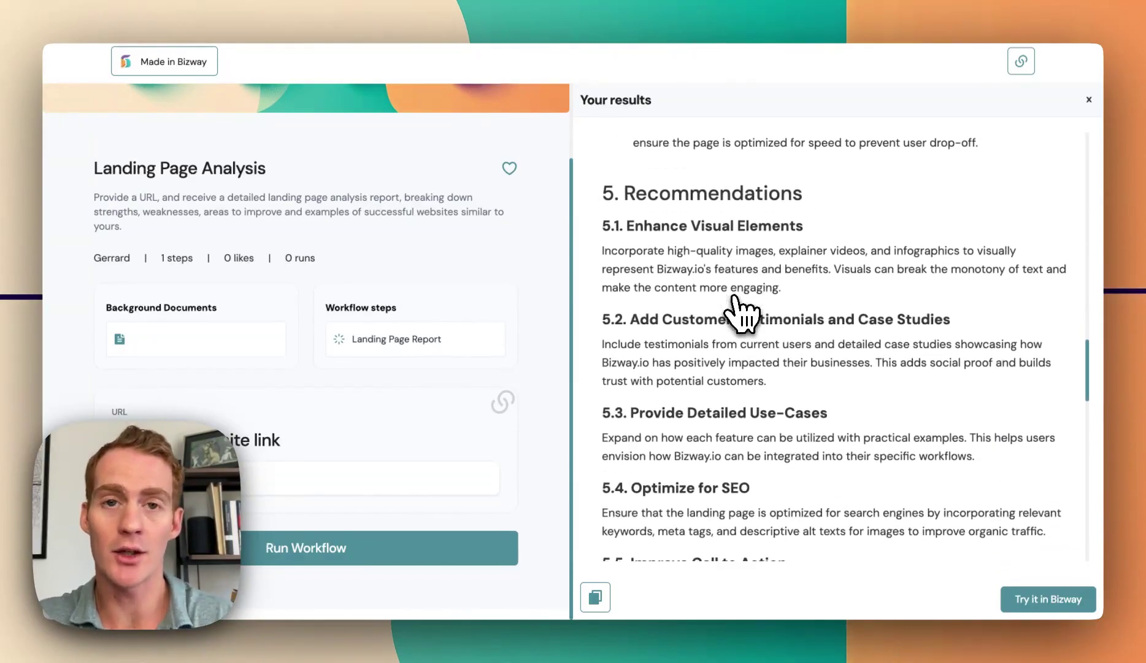
scroll(740, 307, "down", 13)
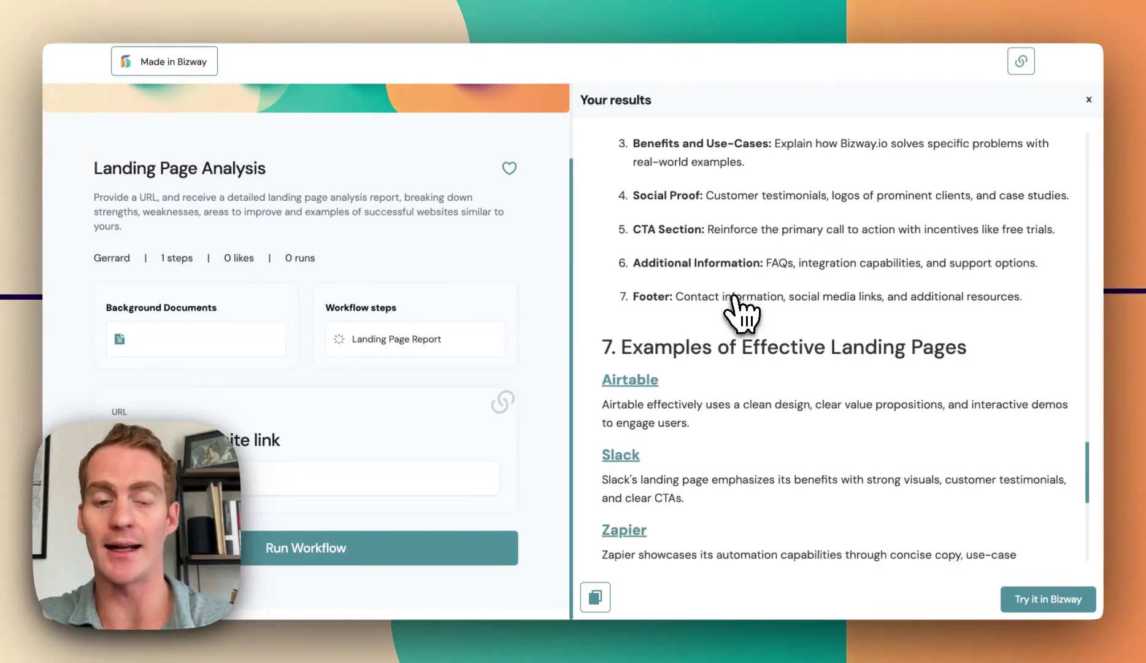
scroll(739, 313, "up", 20)
scroll(739, 313, "up", 20)
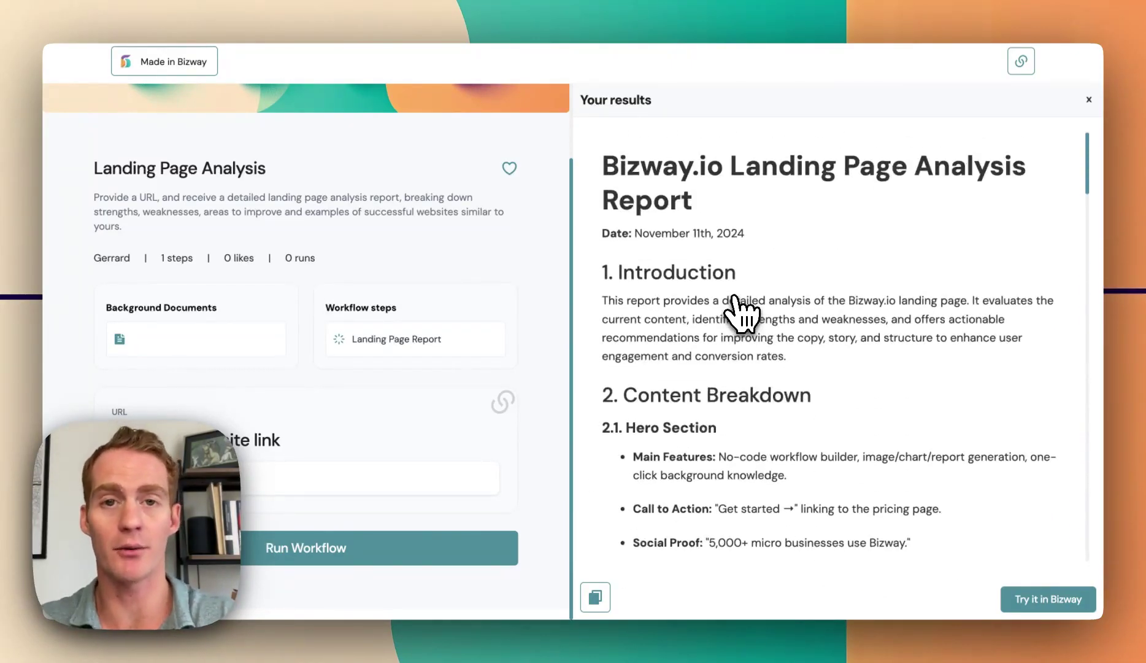
scroll(739, 313, "down", 7)
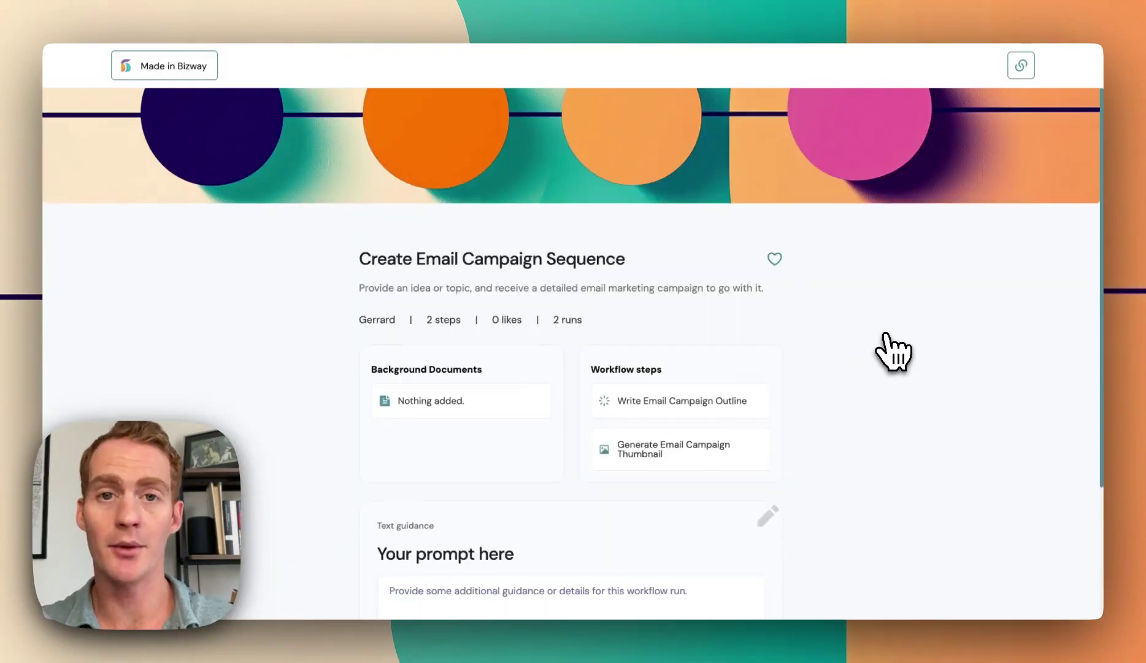
Step: Run the Create Email Campaign Sequence workflow with the prompt "Black Friday Sale"
scroll(887, 336, "down", 3)
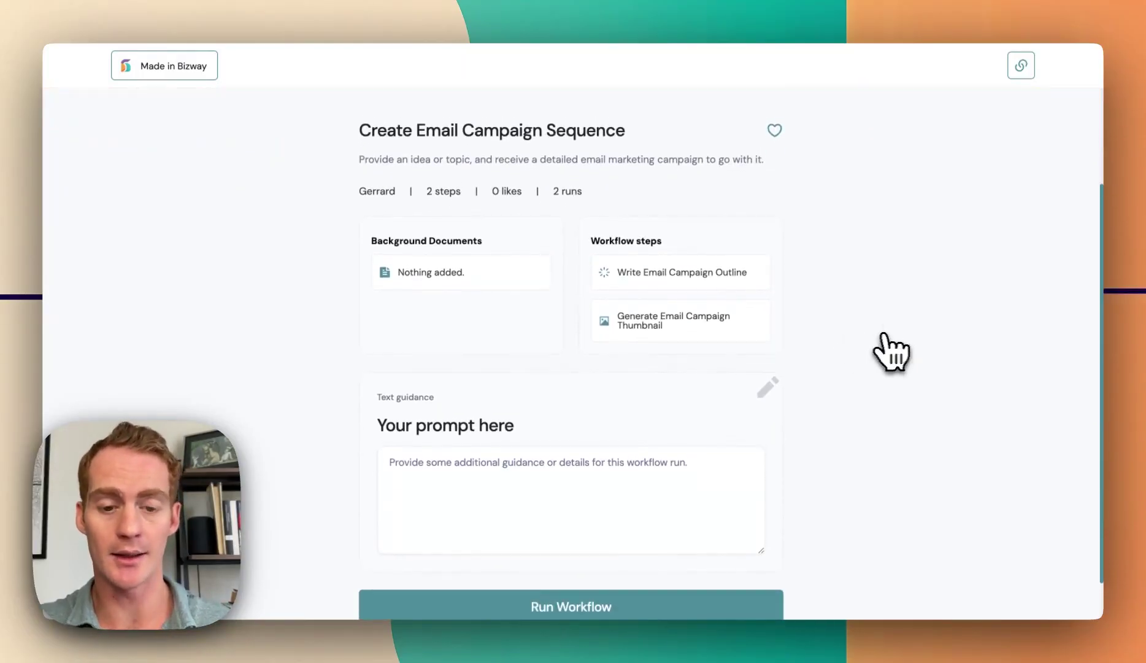
scroll(706, 307, "down", 1)
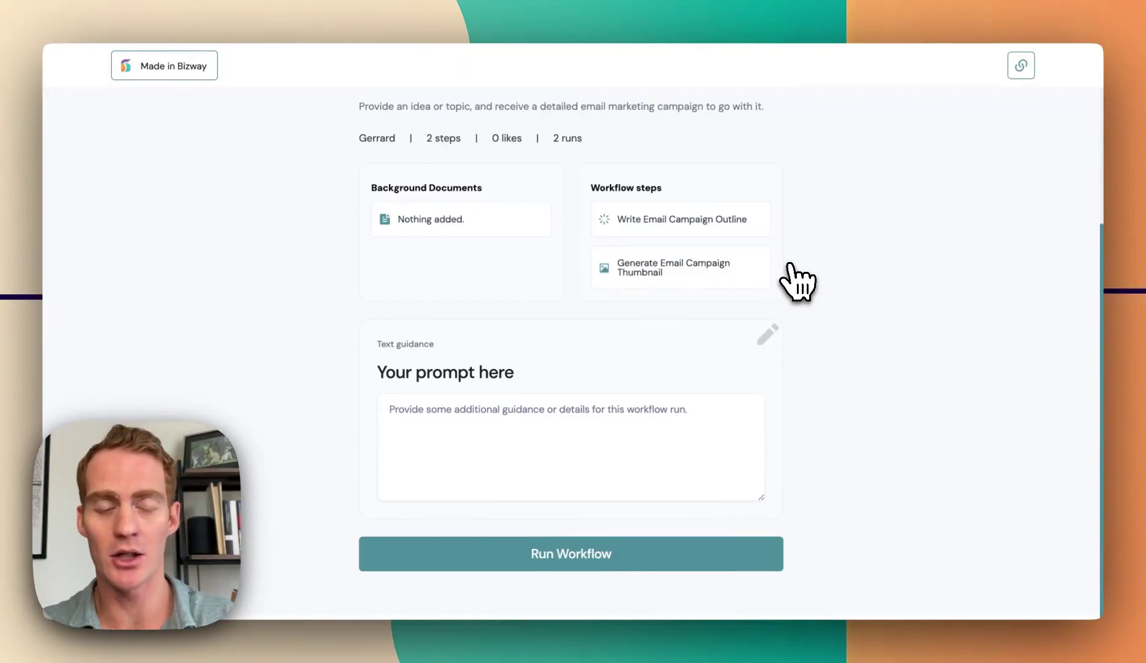
left_click(486, 424)
type("Black Friday Sale")
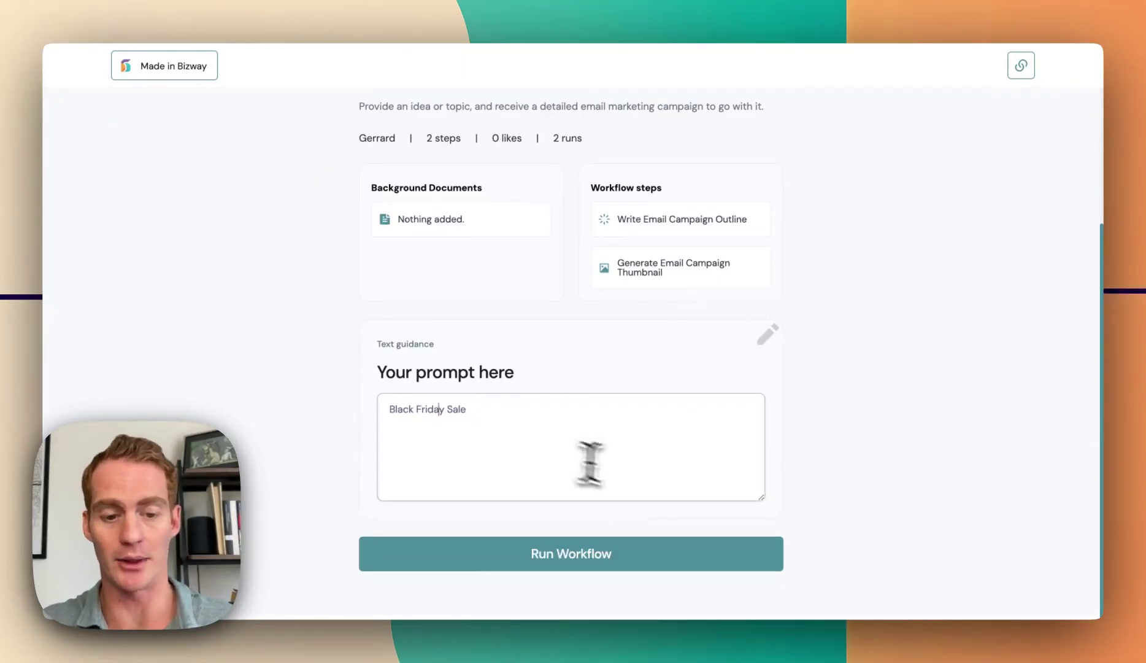
left_click(657, 567)
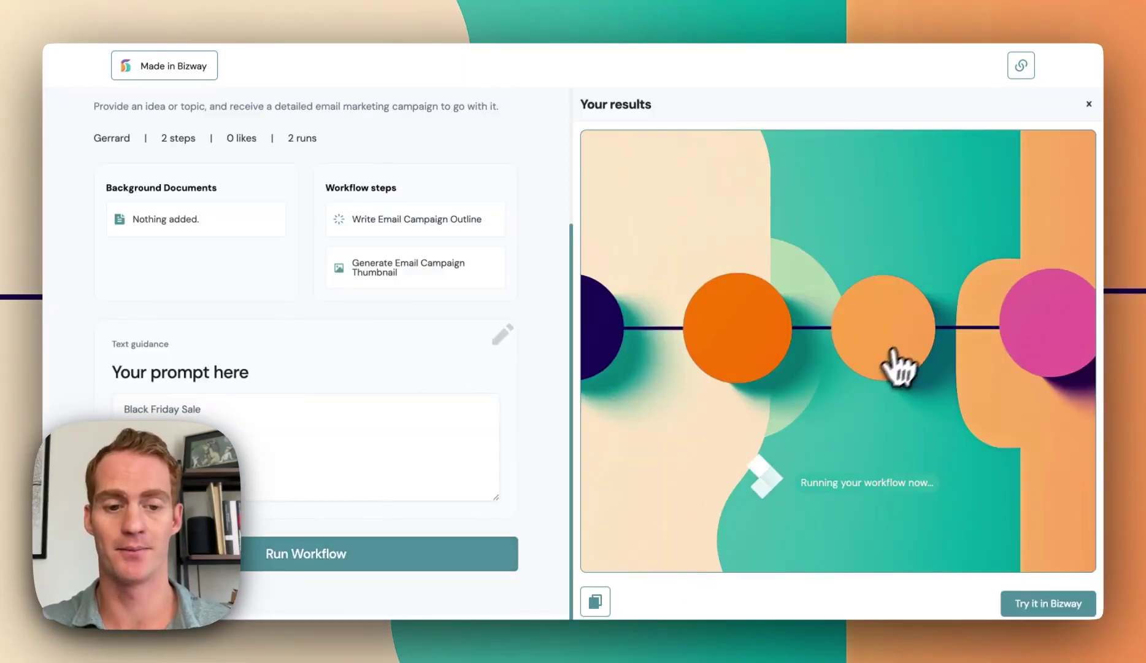
Step: Review the generated campaign's email sequence table, overall goals and thumbnail image
scroll(945, 365, "down", 12)
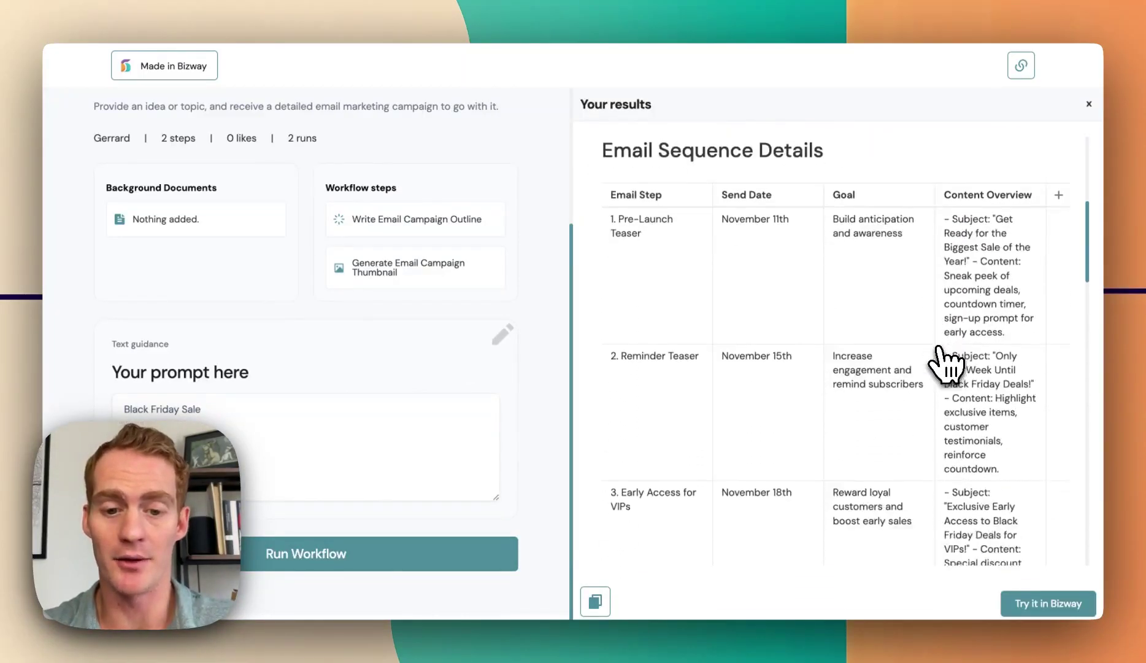
scroll(940, 350, "down", 10)
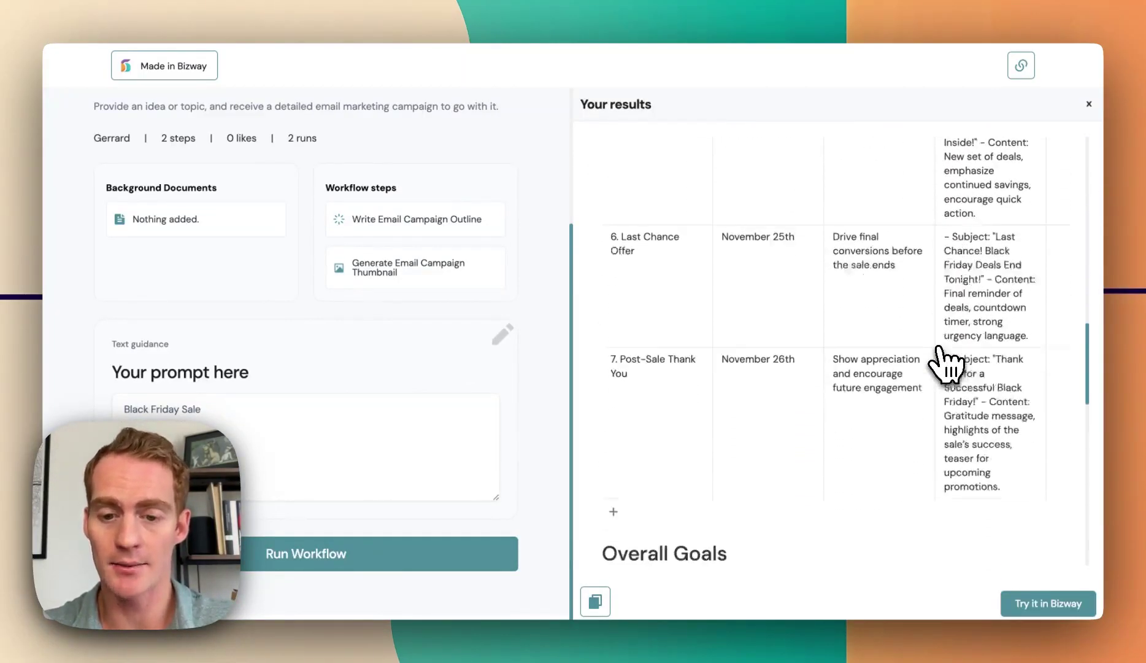
scroll(945, 365, "down", 7)
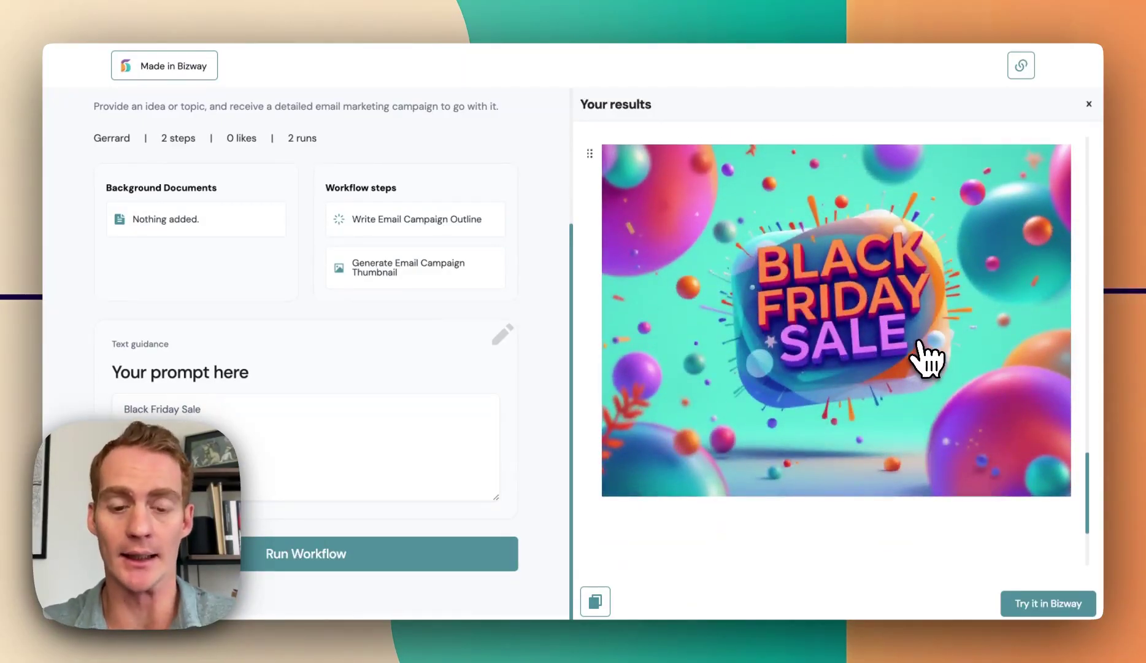
scroll(939, 362, "up", 4)
scroll(926, 356, "up", 15)
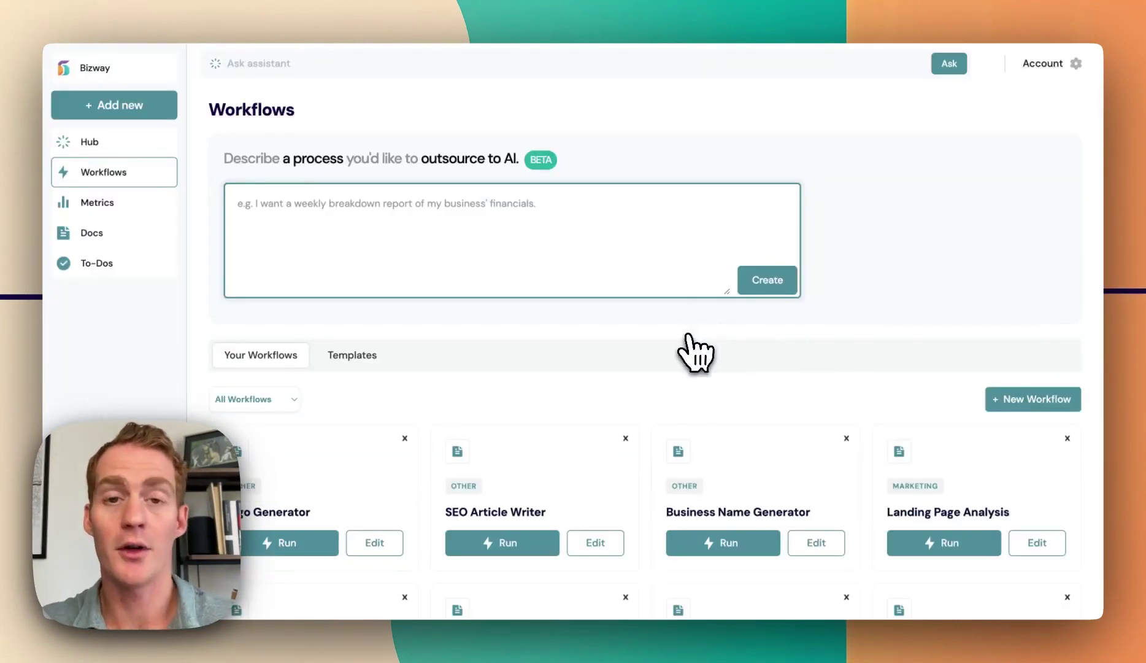
Step: Open the Create Email Campaign Sequence workflow from the workflows list for editing
scroll(684, 348, "down", 5)
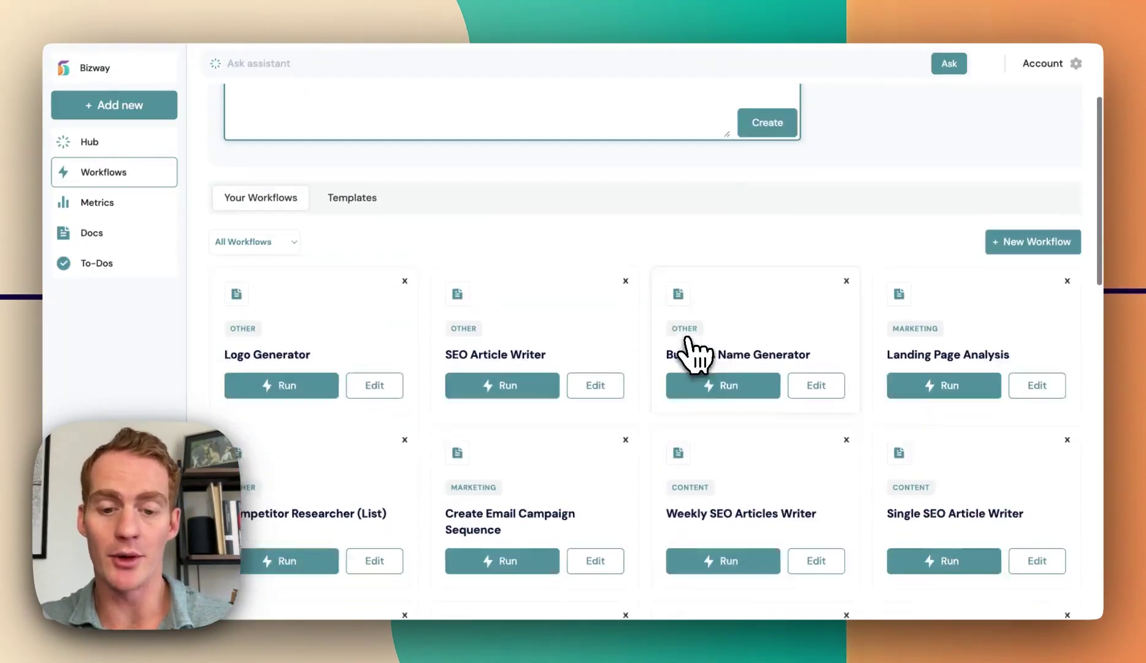
scroll(647, 310, "down", 2)
scroll(648, 316, "up", 7)
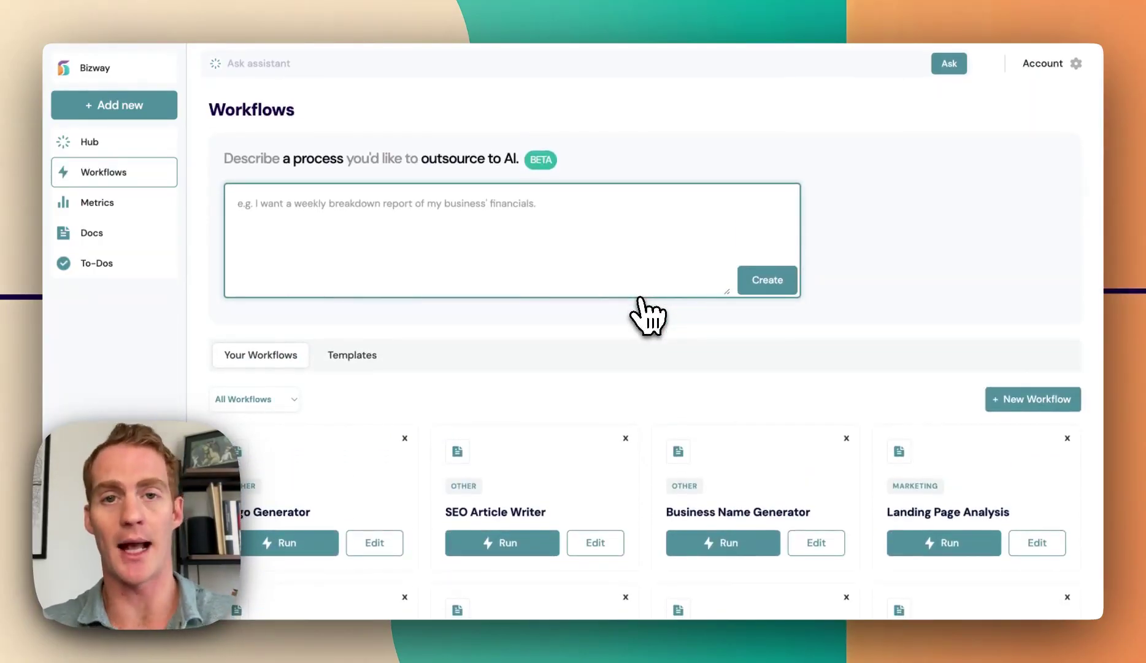
scroll(647, 316, "down", 4)
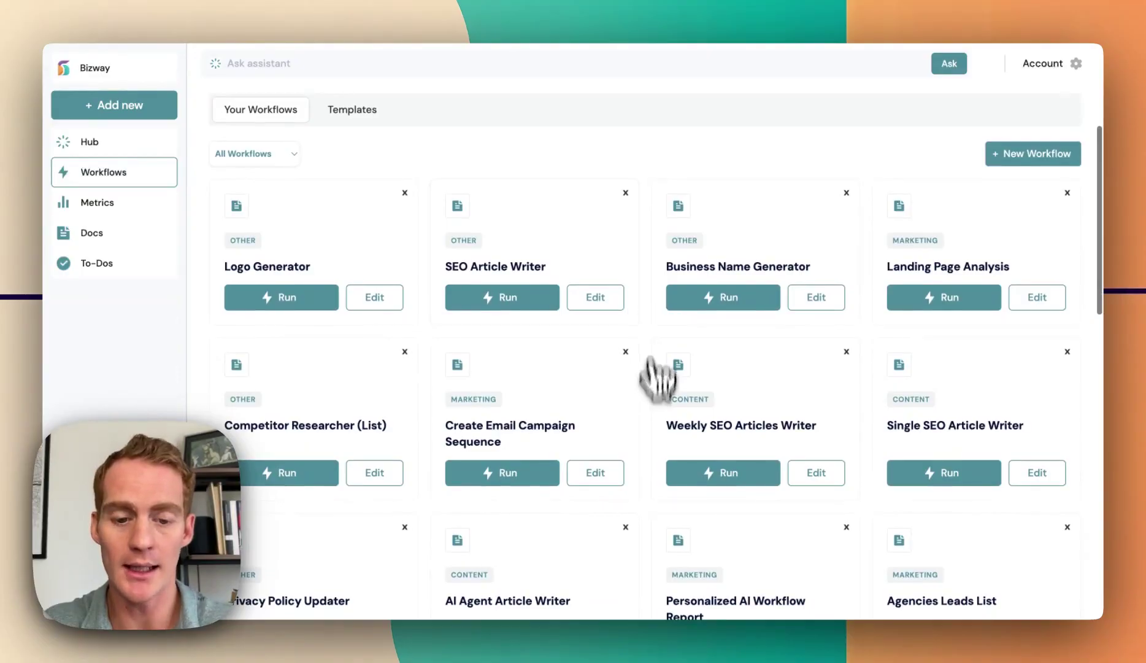
left_click(593, 384)
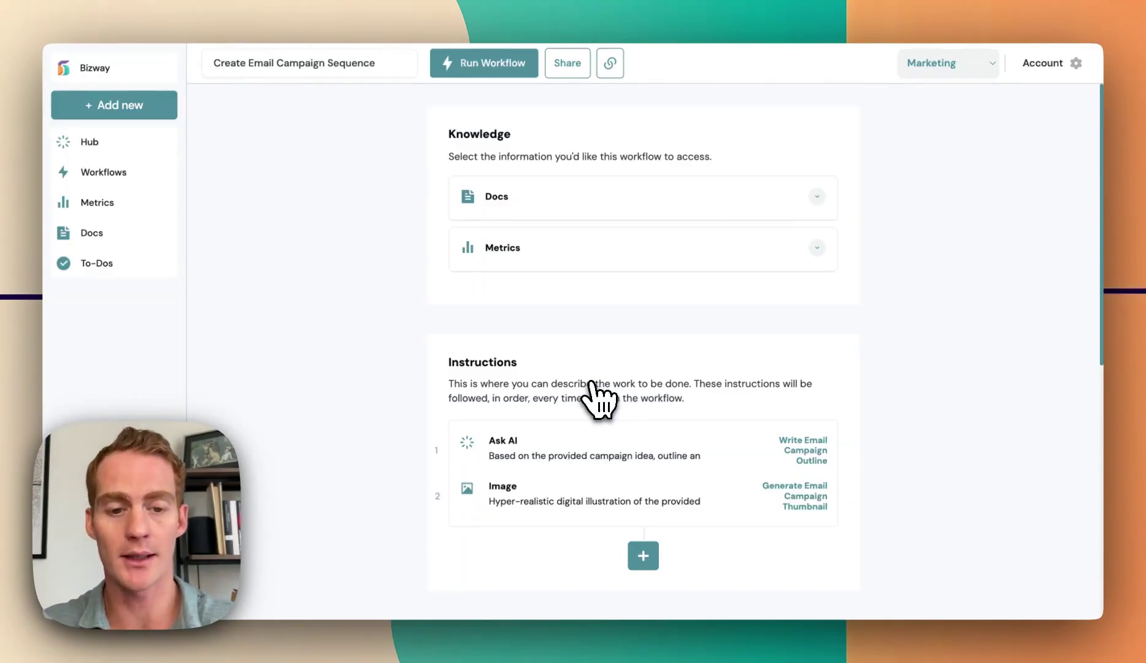
Step: Examine the workflow's Knowledge section, including the documents that can be selected as background information
scroll(917, 258, "down", 2)
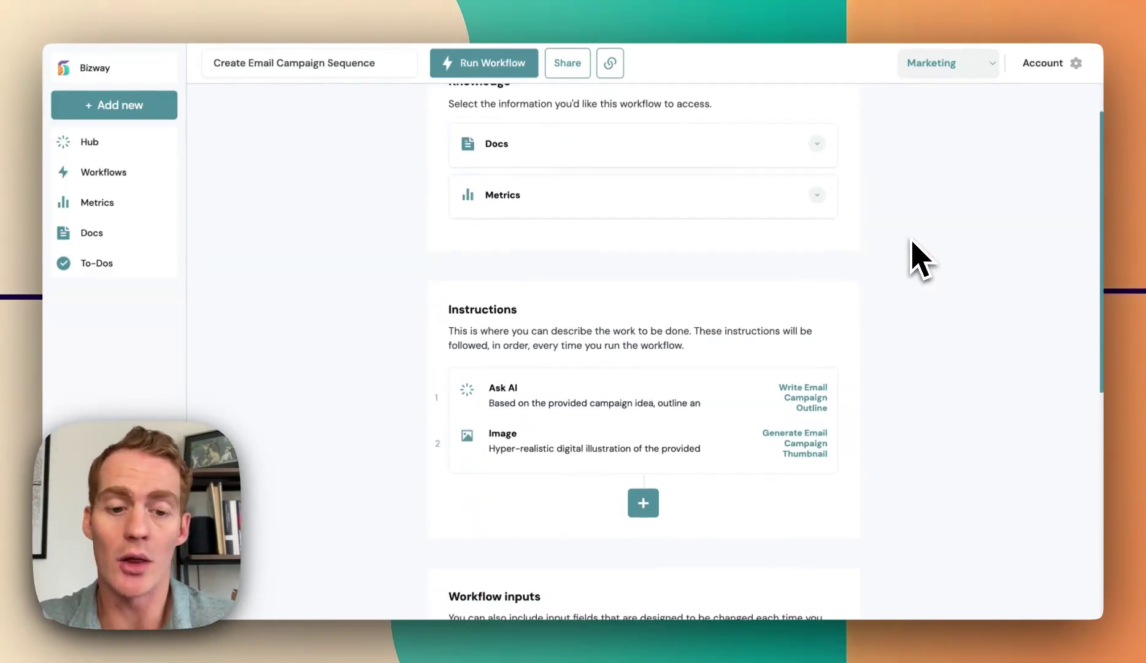
scroll(917, 258, "up", 2)
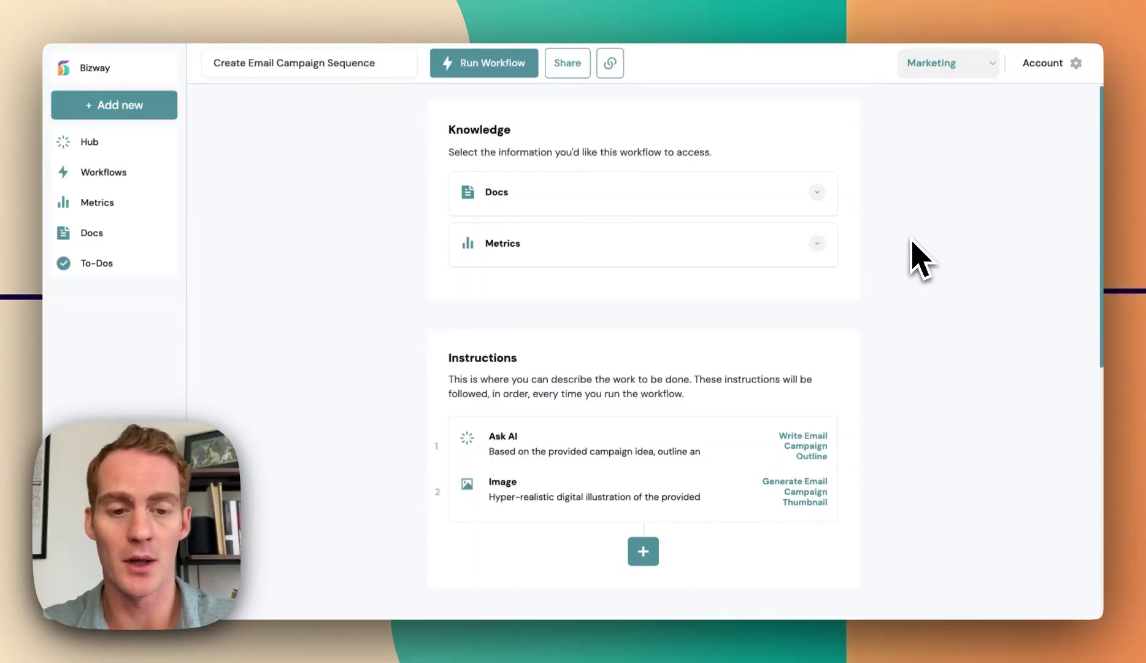
scroll(917, 257, "down", 1)
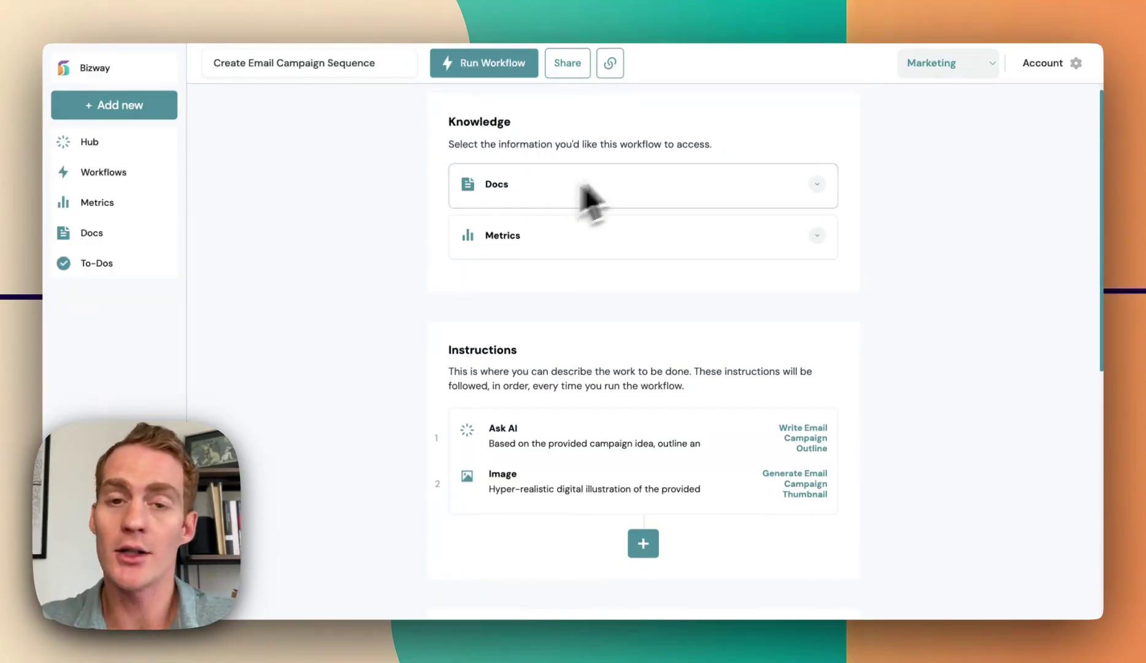
left_click(613, 190)
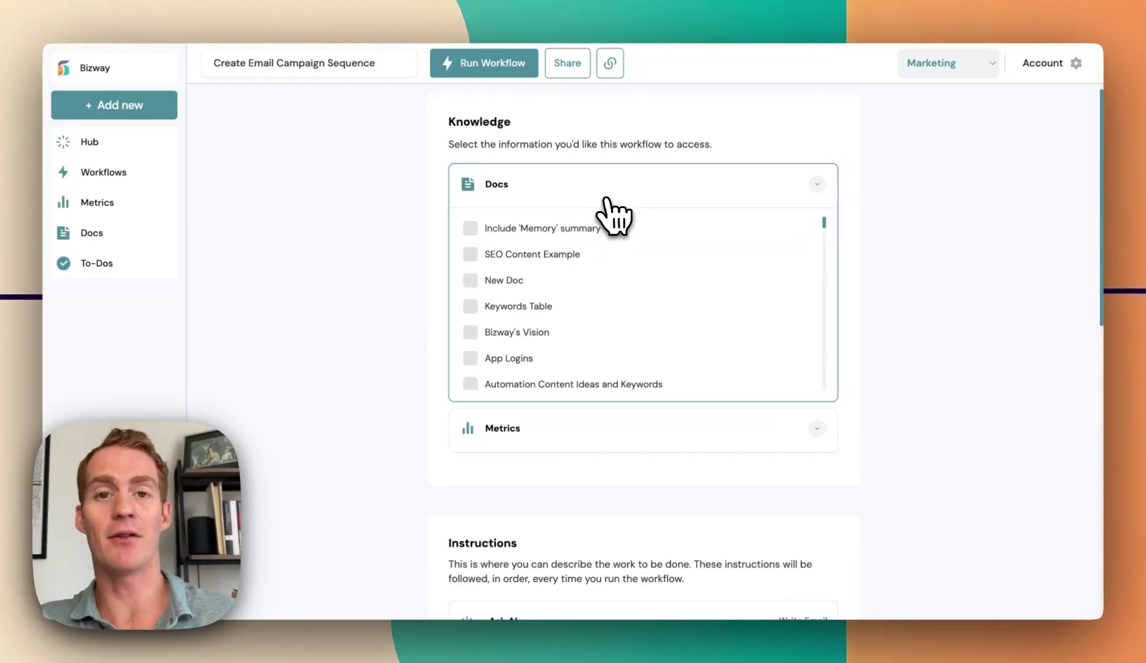
left_click(606, 198)
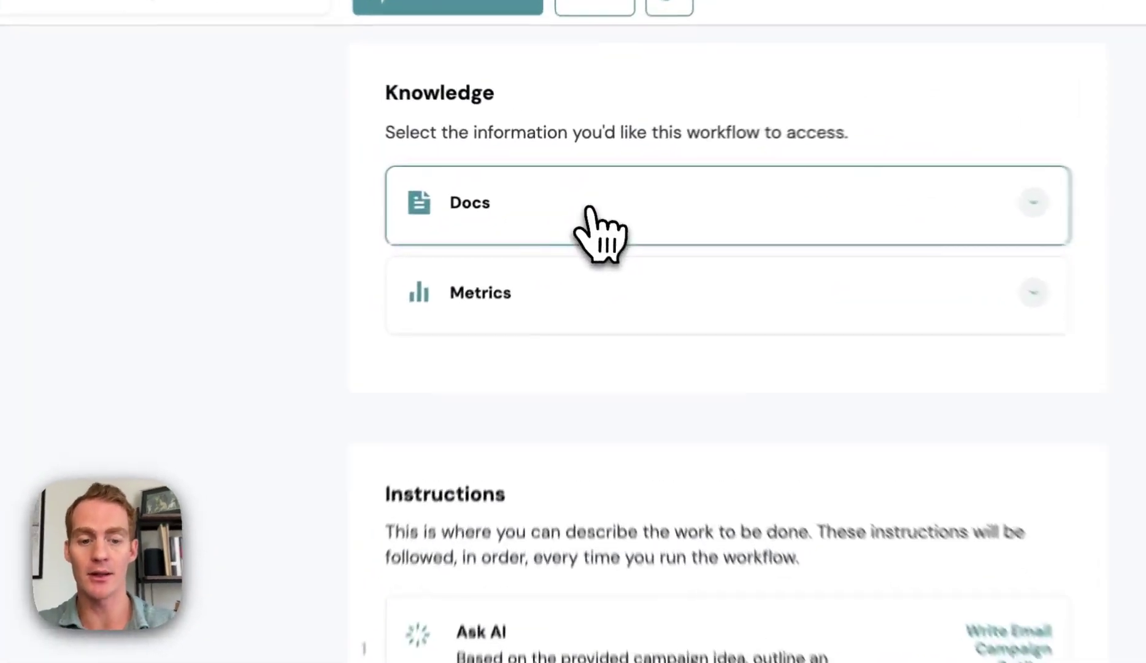
left_click(568, 191)
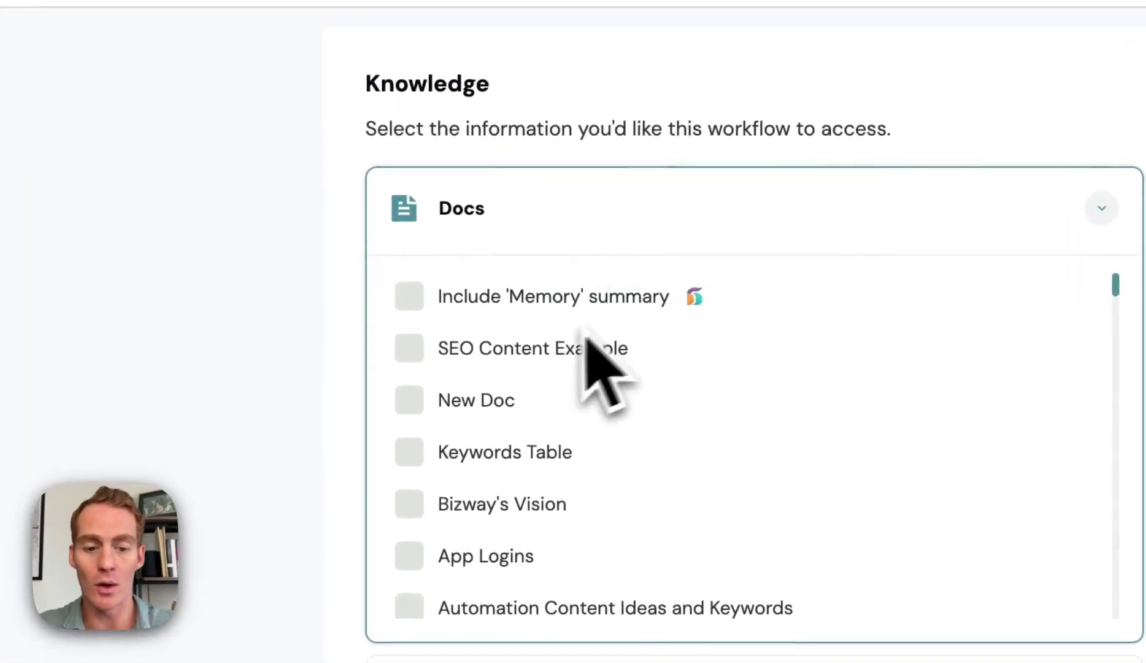
scroll(593, 481, "down", 1)
scroll(593, 486, "up", 1)
left_click(562, 222)
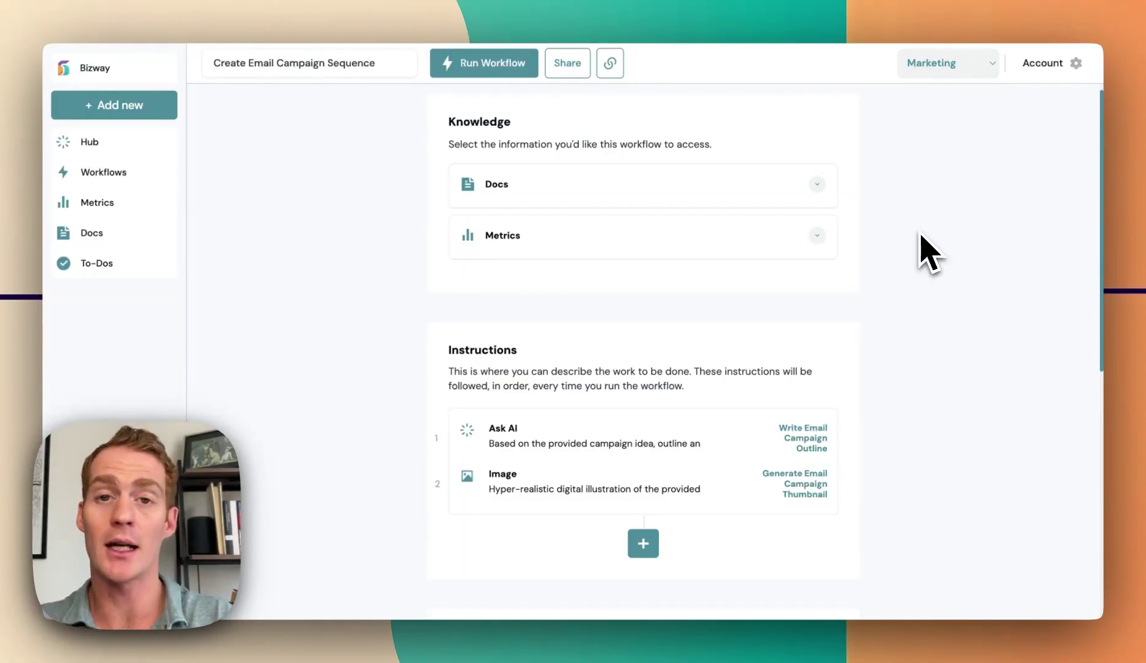
left_click(727, 197)
left_click(727, 199)
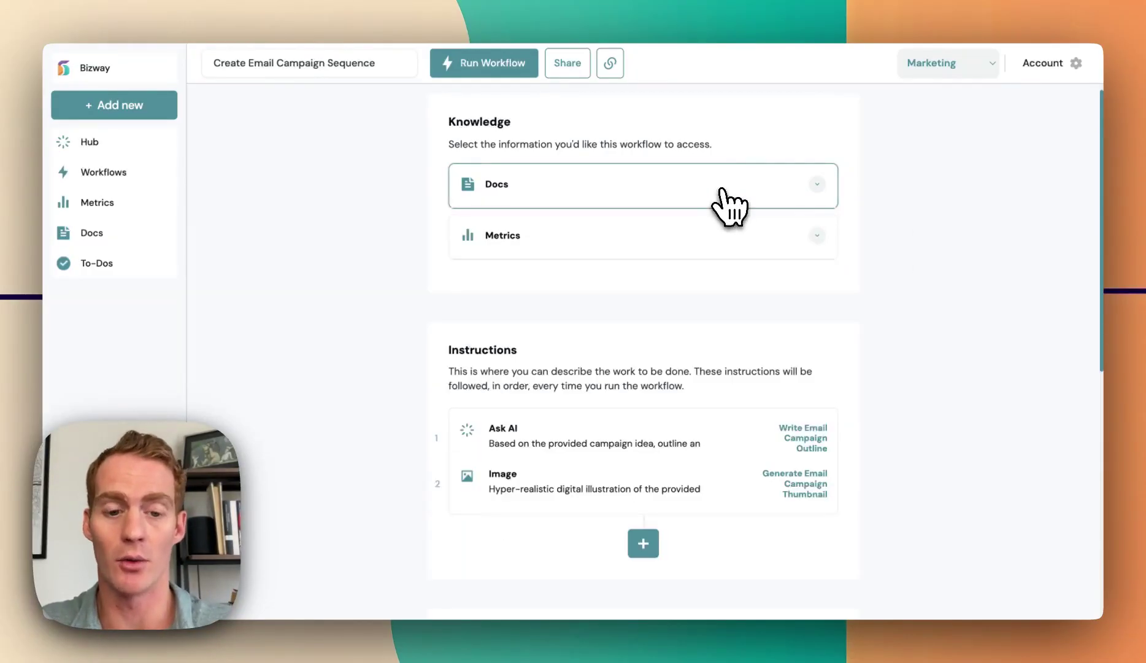
Step: Review the instruction, output and result name of the workflow's Ask AI module and close it
scroll(957, 257, "down", 3)
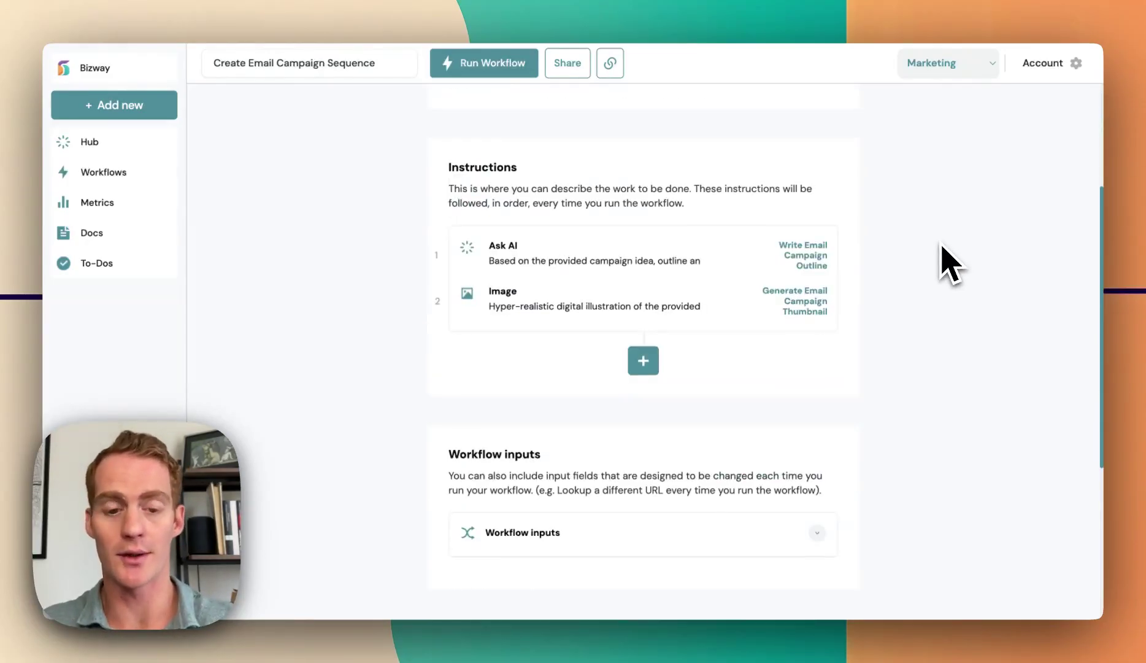
left_click(615, 261)
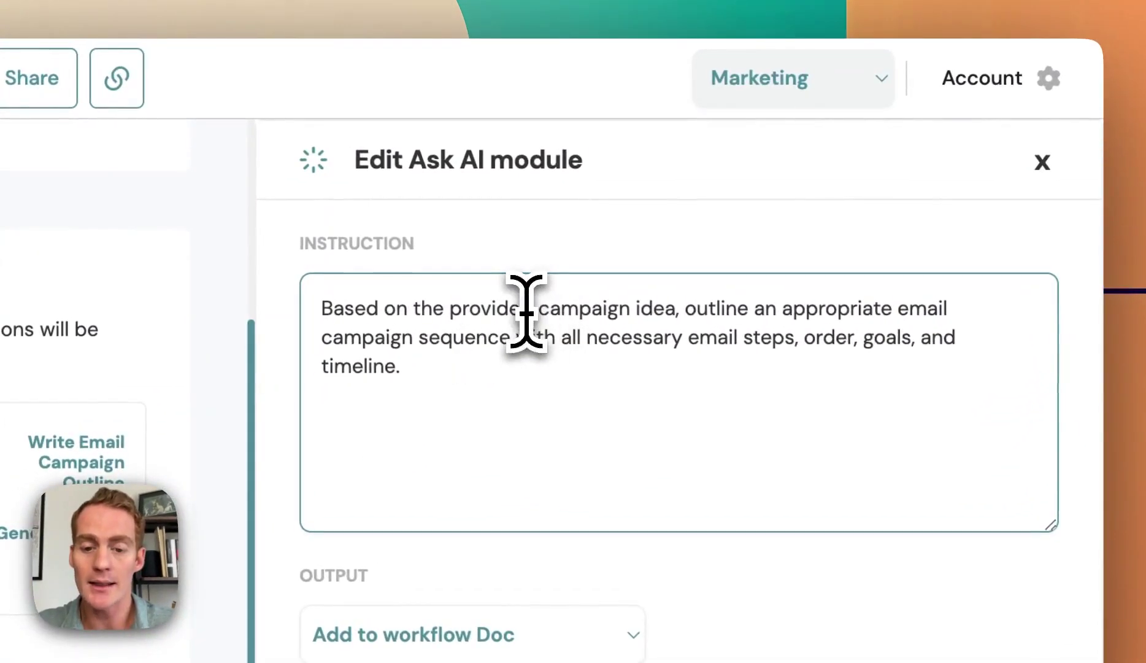
left_click(535, 308)
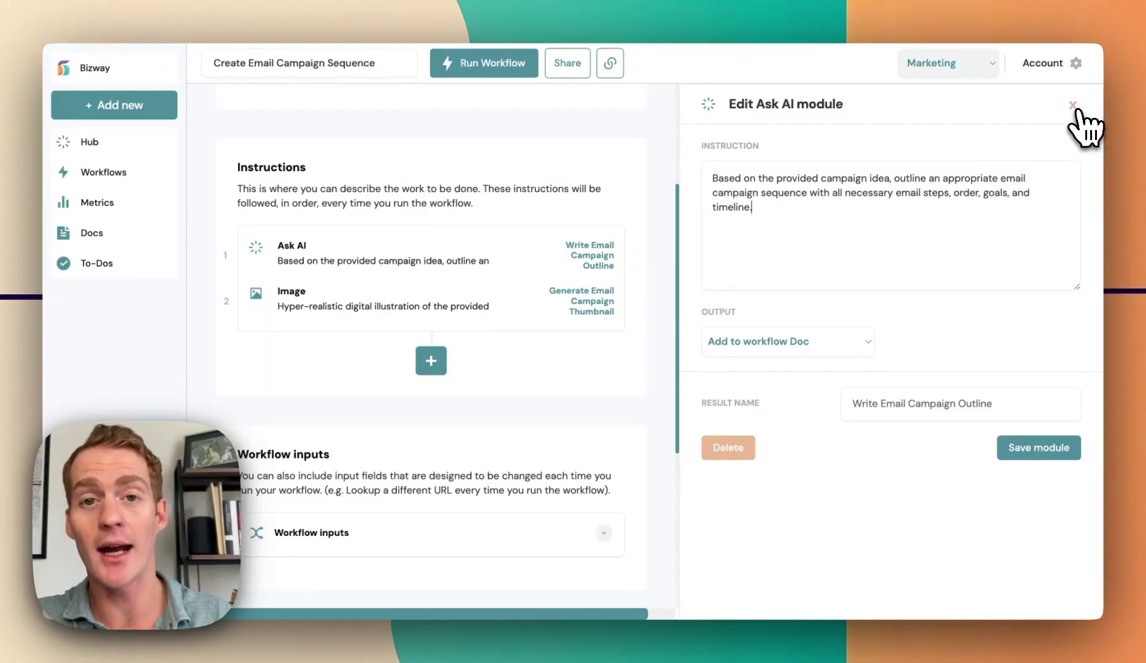
left_click(1073, 105)
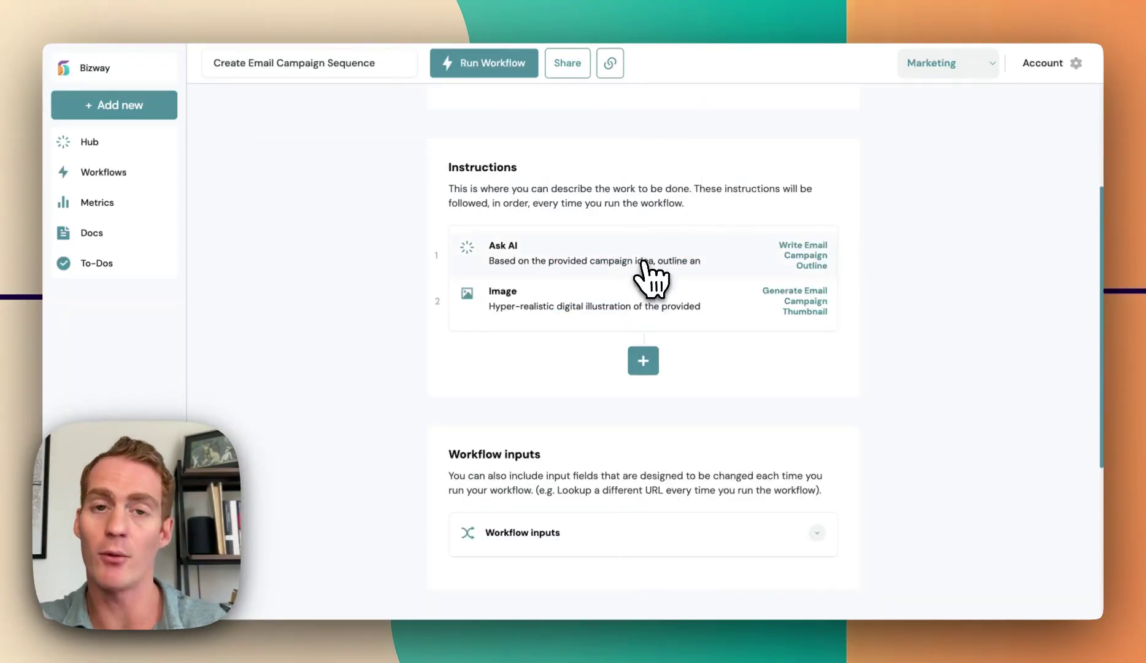
Step: Review the thumbnail instruction in the workflow's Image module, then return to the workflow overview
left_click(638, 310)
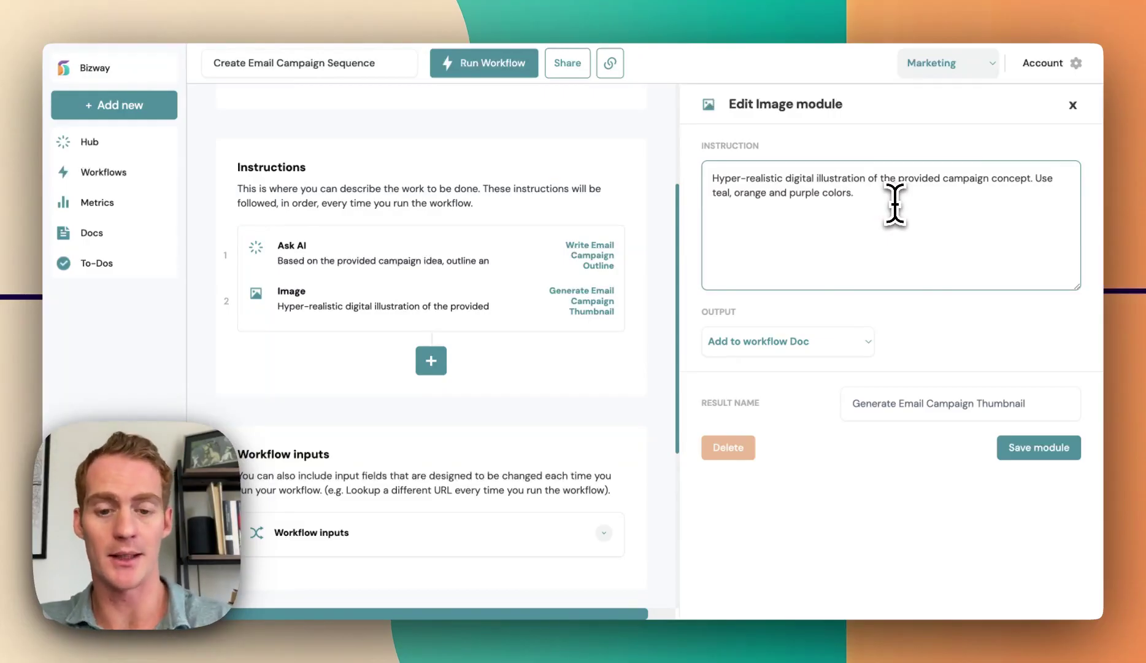
scroll(920, 377, "down", 1)
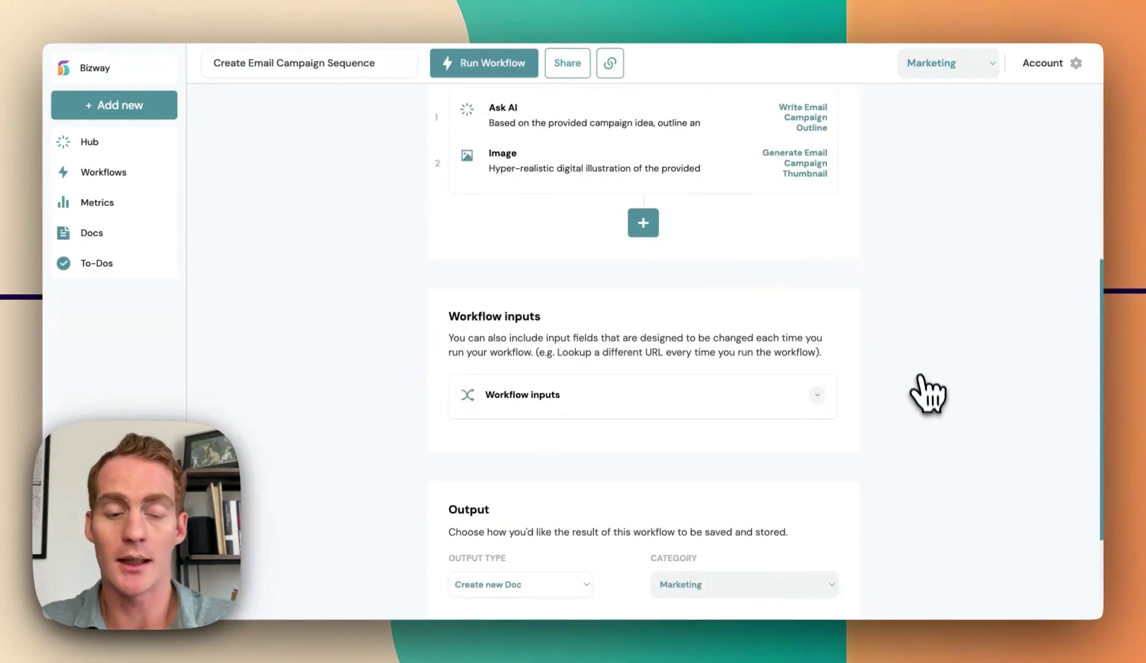
scroll(921, 385, "down", 1)
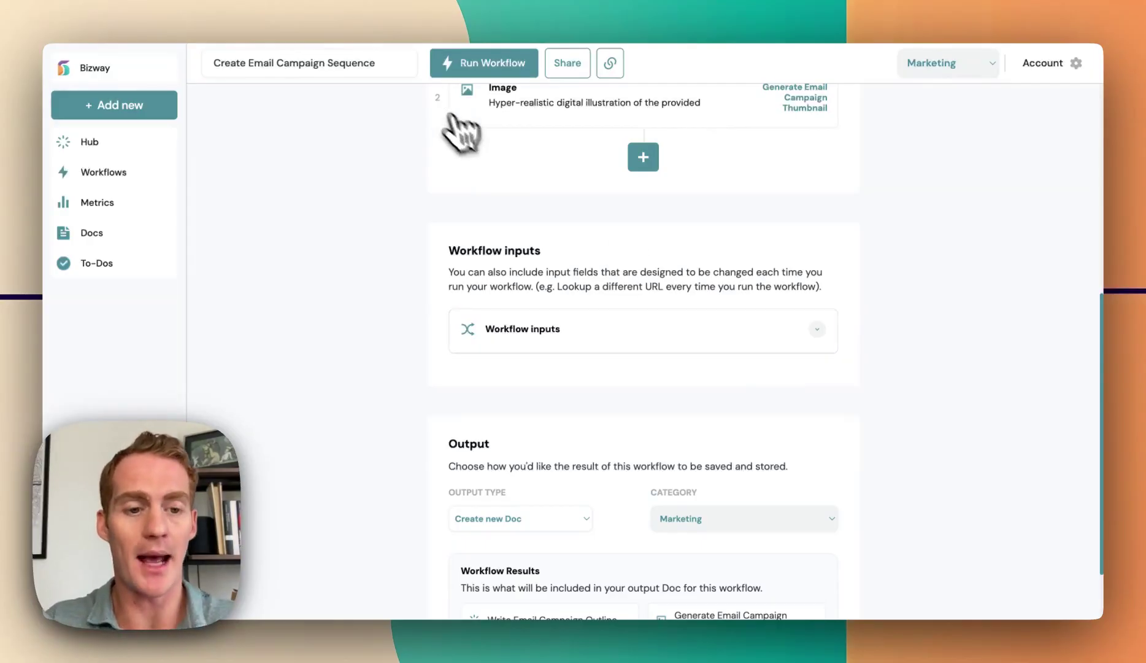
Step: Close the results on the published workflow page, inspect its text prompt field, and return to the workflow editor
left_click(353, 2)
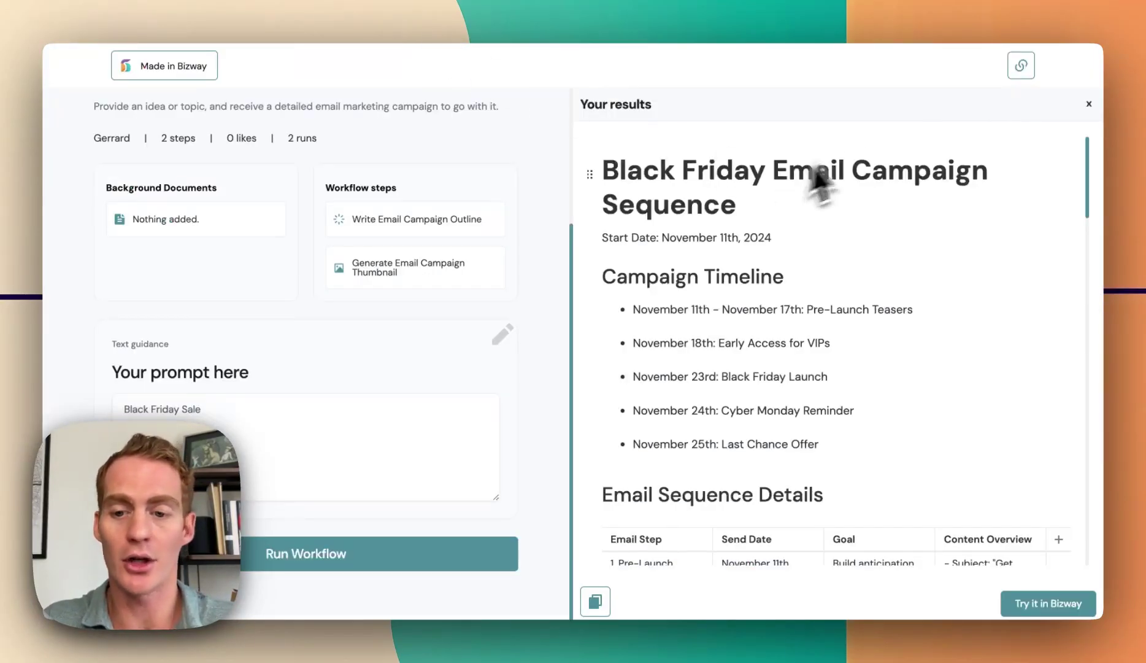
left_click(1089, 106)
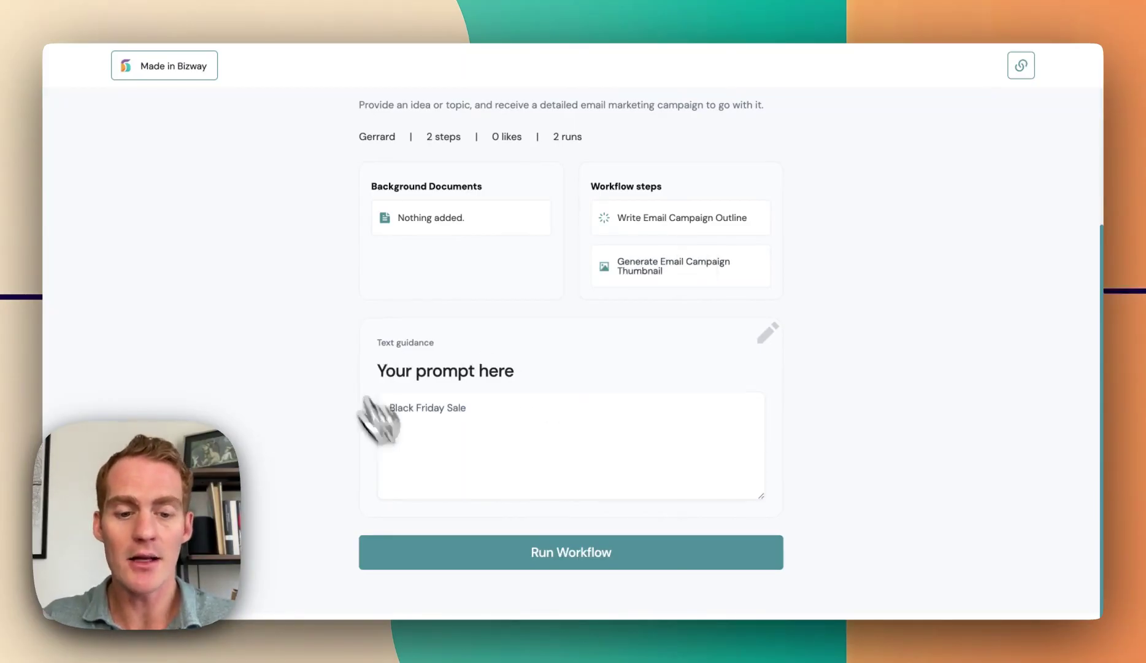
left_click(506, 416)
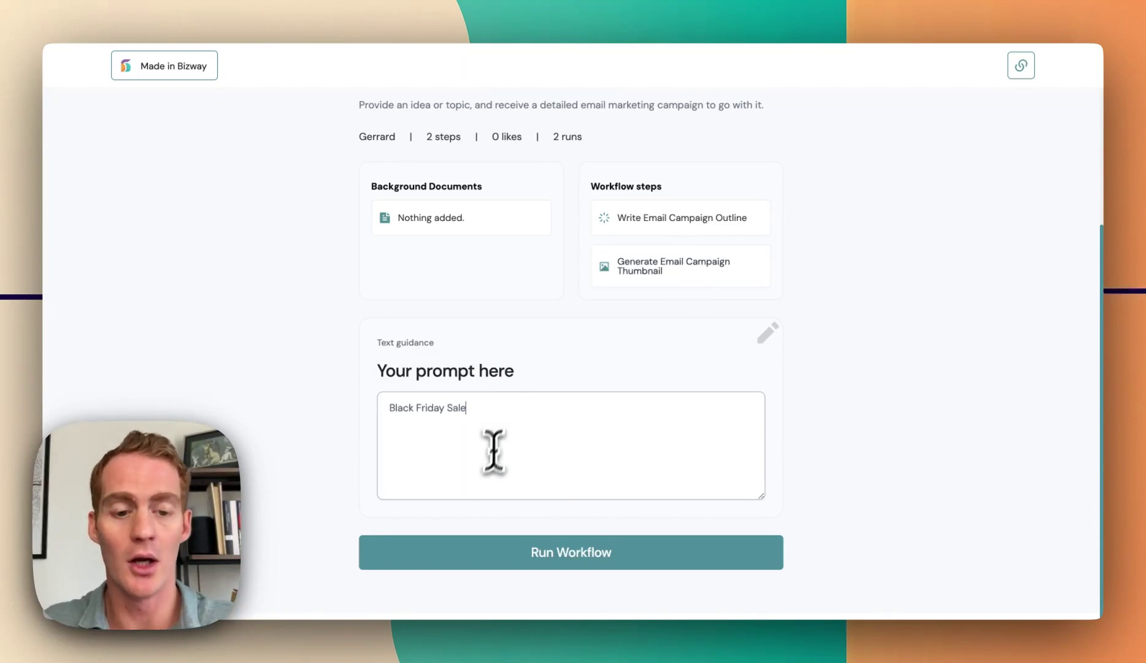
left_click(184, 4)
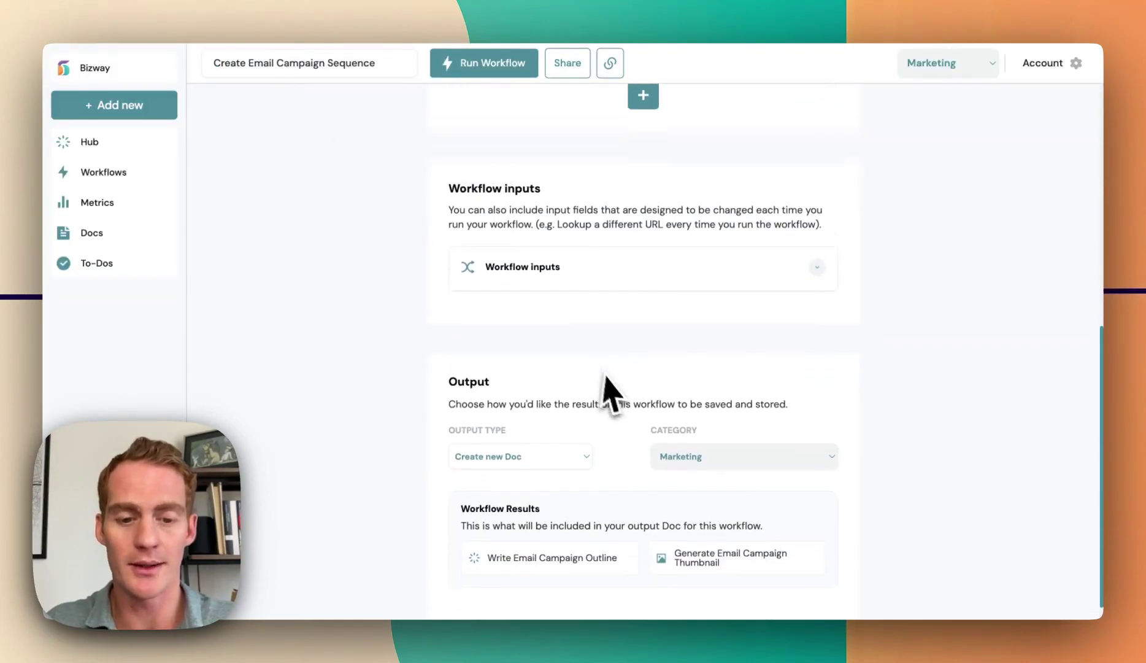
Step: Show the available workflow inputs, try adding the URL input, and deselect it so only Text is used
scroll(606, 383, "down", 2)
left_click(583, 273)
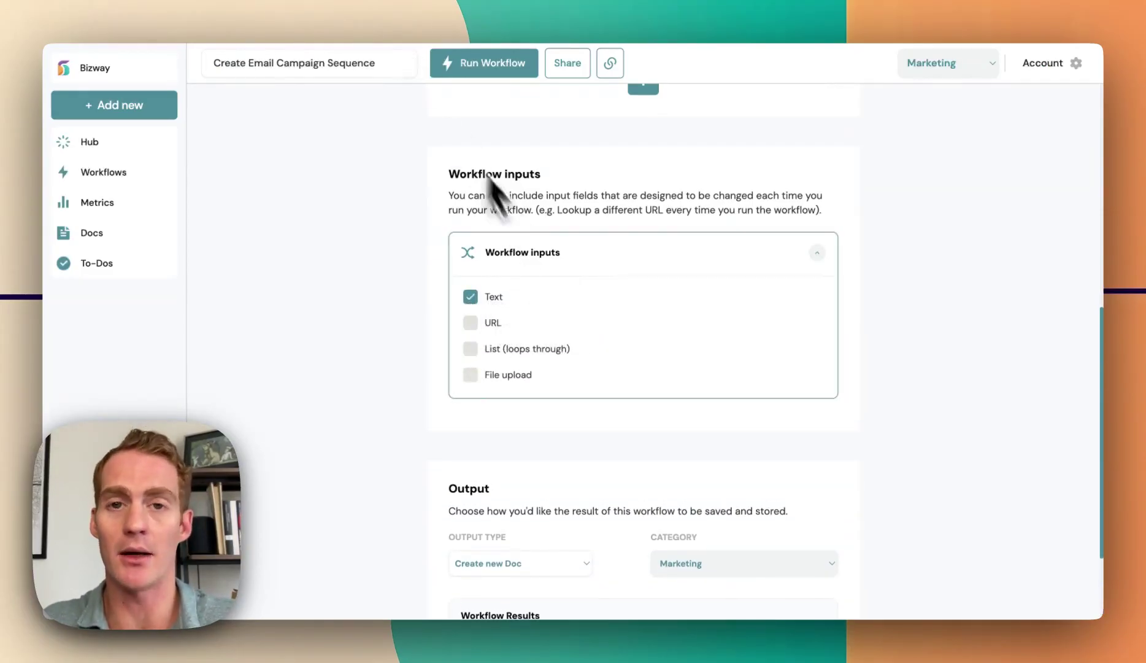
left_click(470, 325)
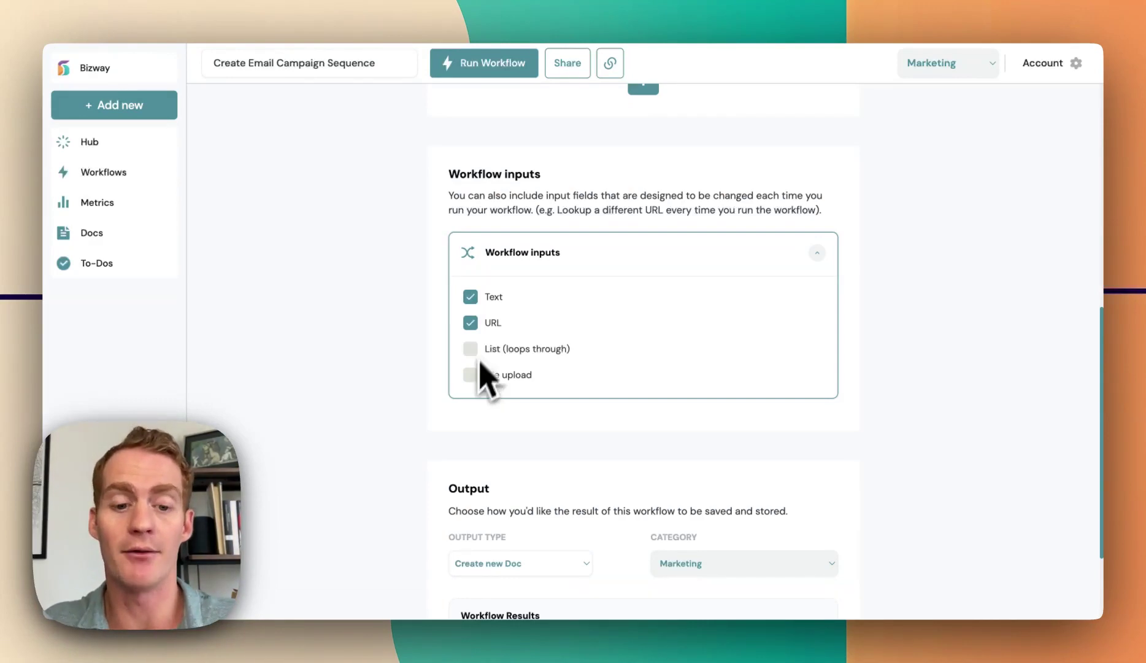
left_click(471, 323)
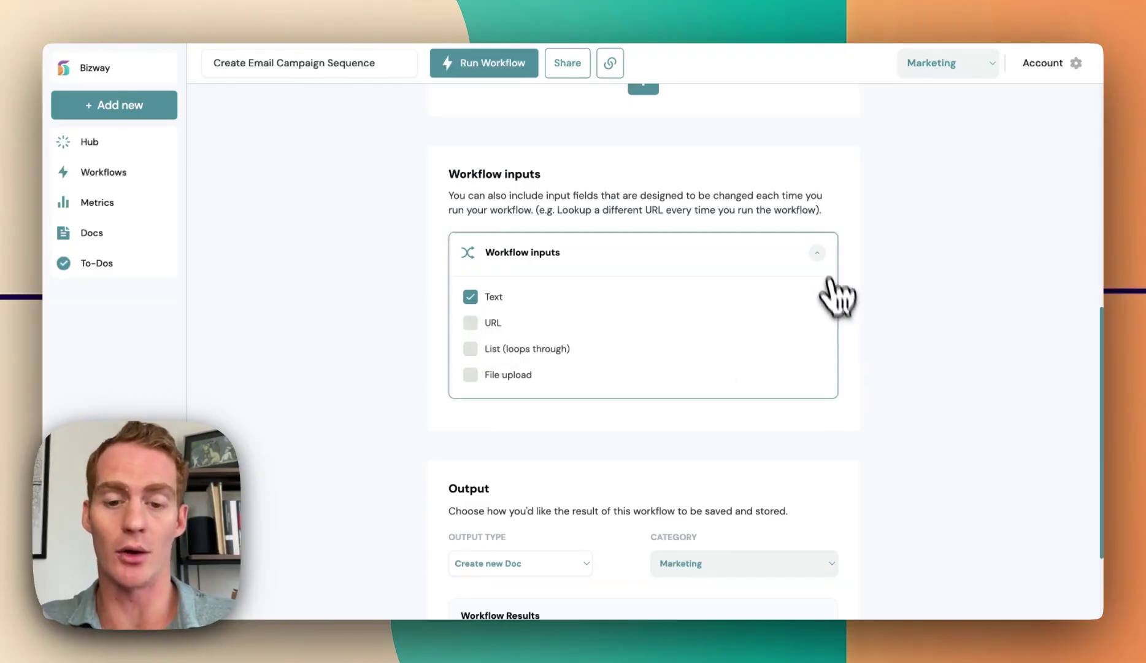
left_click(817, 252)
Step: Open the publishing details of the Create Email Campaign Sequence workflow and go to its description
scroll(871, 294, "up", 8)
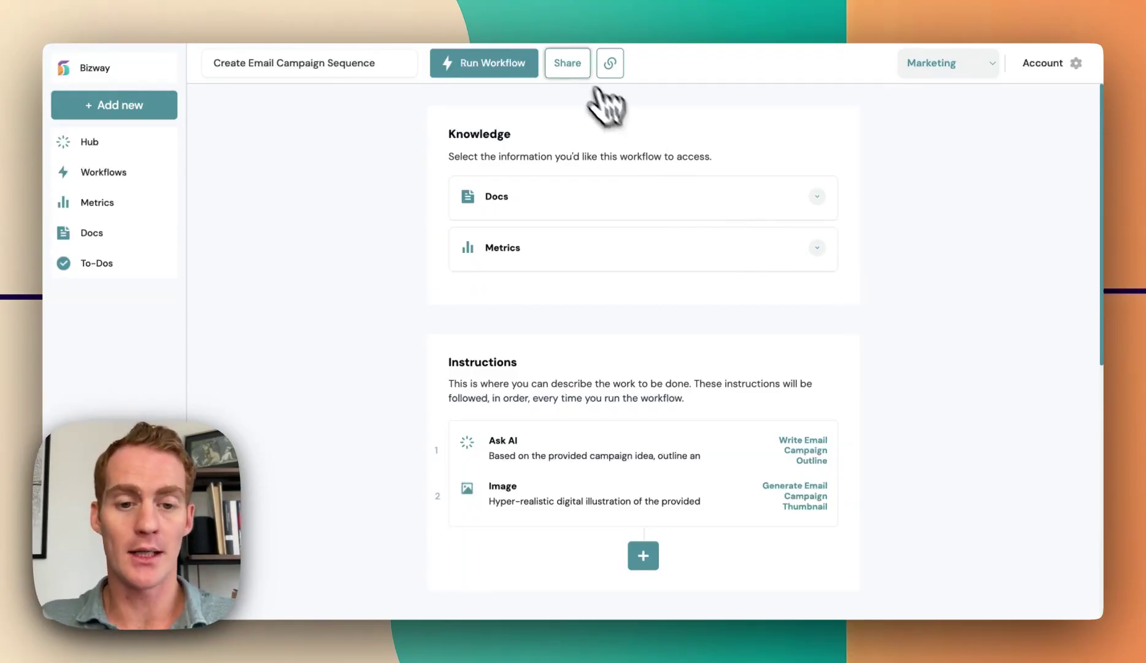
left_click(575, 65)
left_click(754, 230)
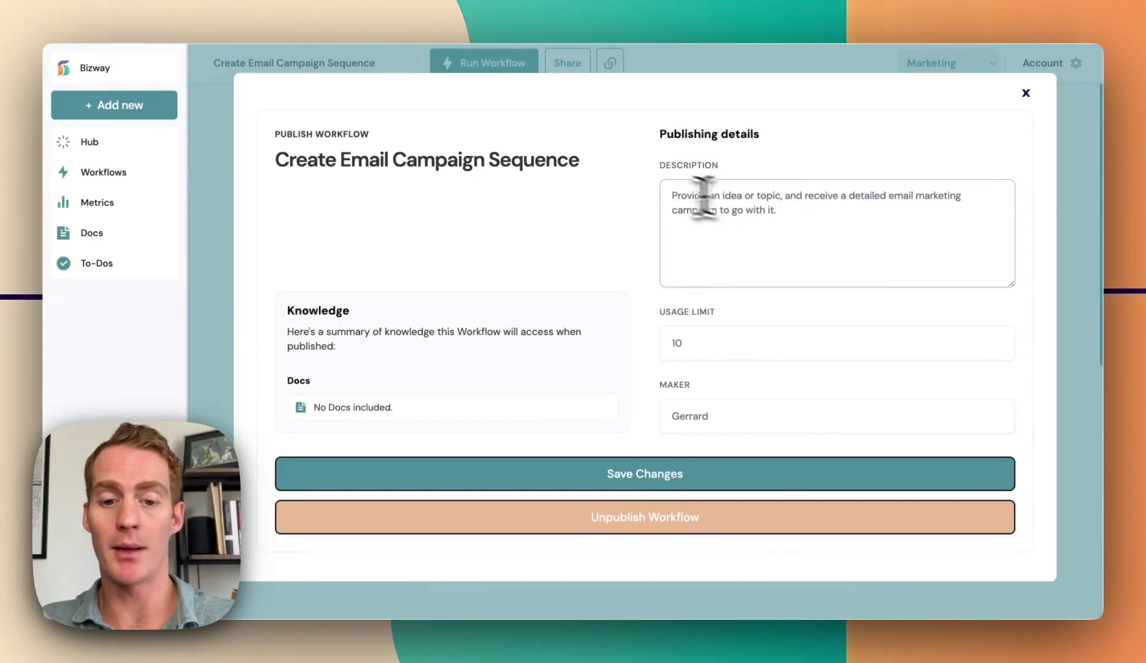
Step: Check how the description, background documents, steps and prompt field appear on the published workflow page
left_click(369, 9)
scroll(499, 197, "up", 3)
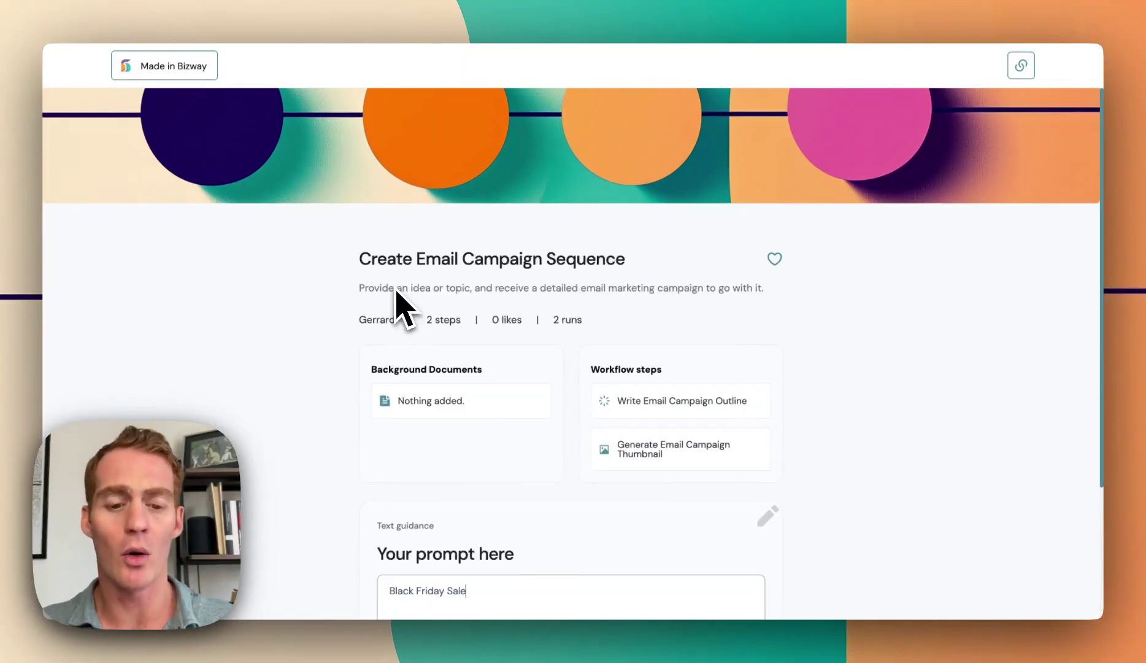
scroll(399, 313, "down", 3)
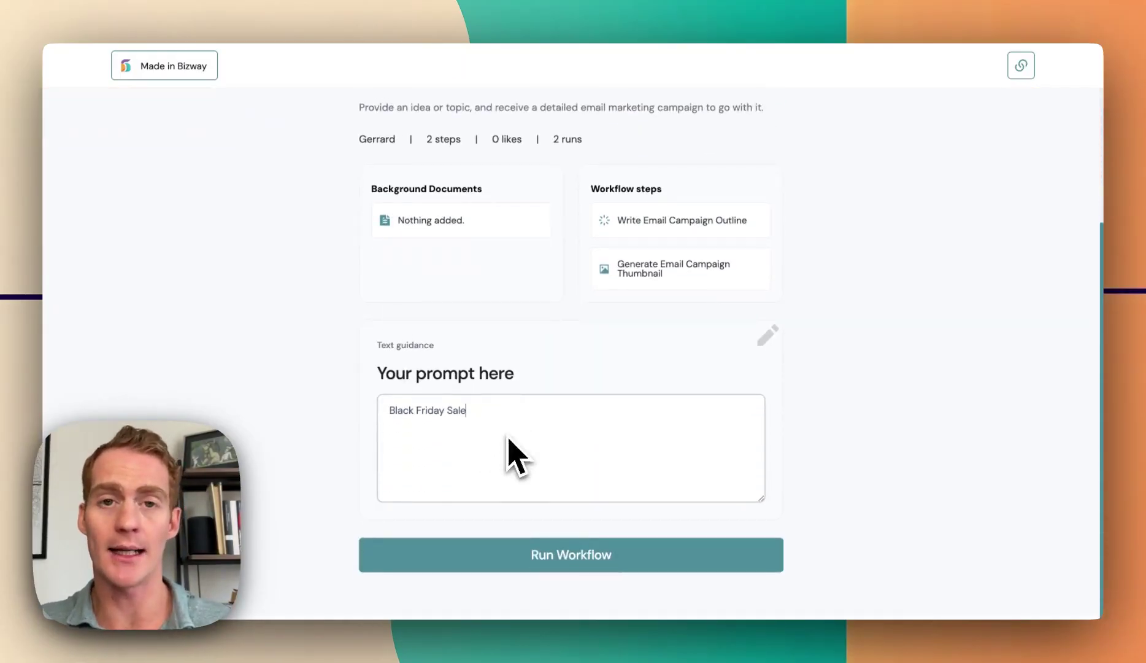
scroll(509, 454, "up", 3)
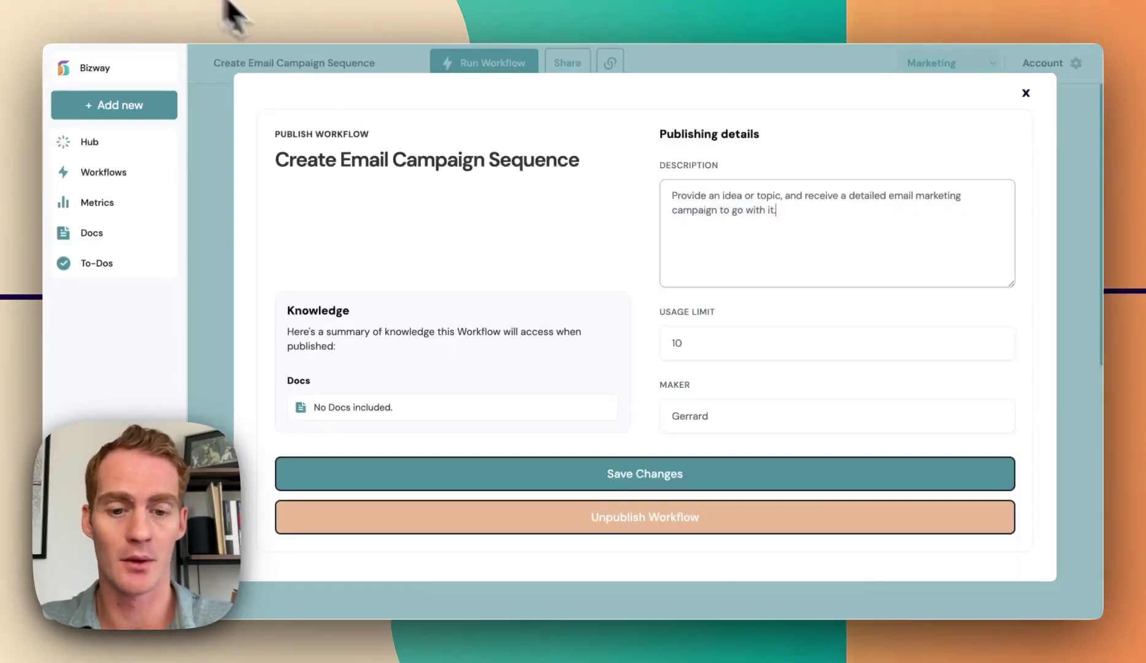
Step: Set the workflow's usage limit to 30, then close the publishing details without saving
left_click(713, 347)
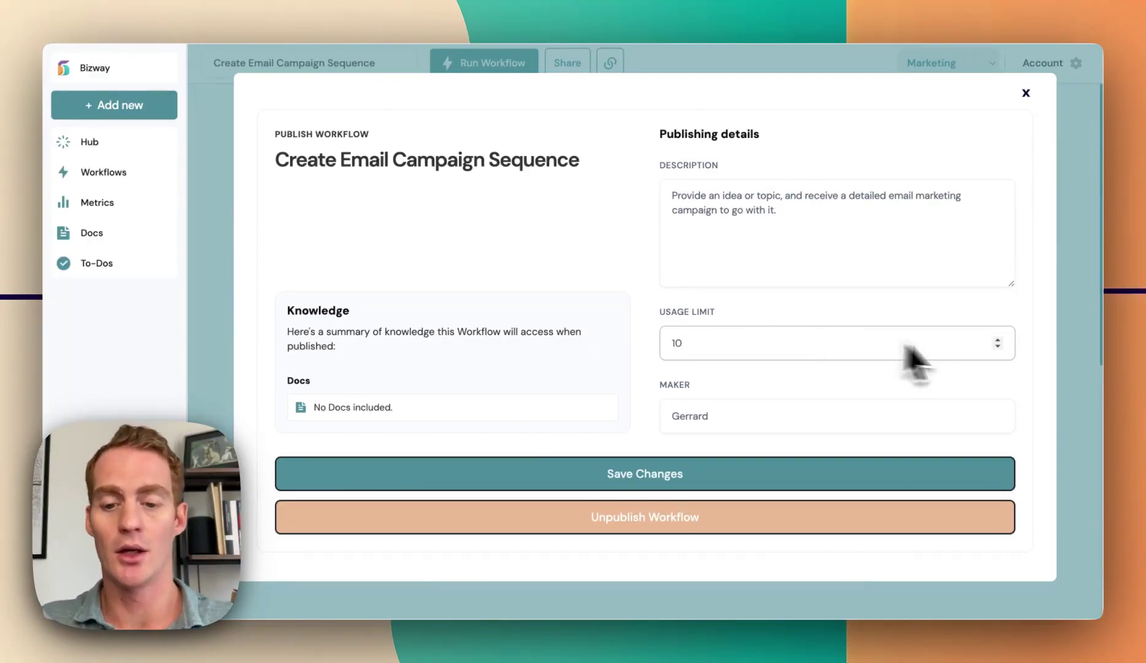
left_click(998, 340)
left_click(999, 340)
left_click(998, 340)
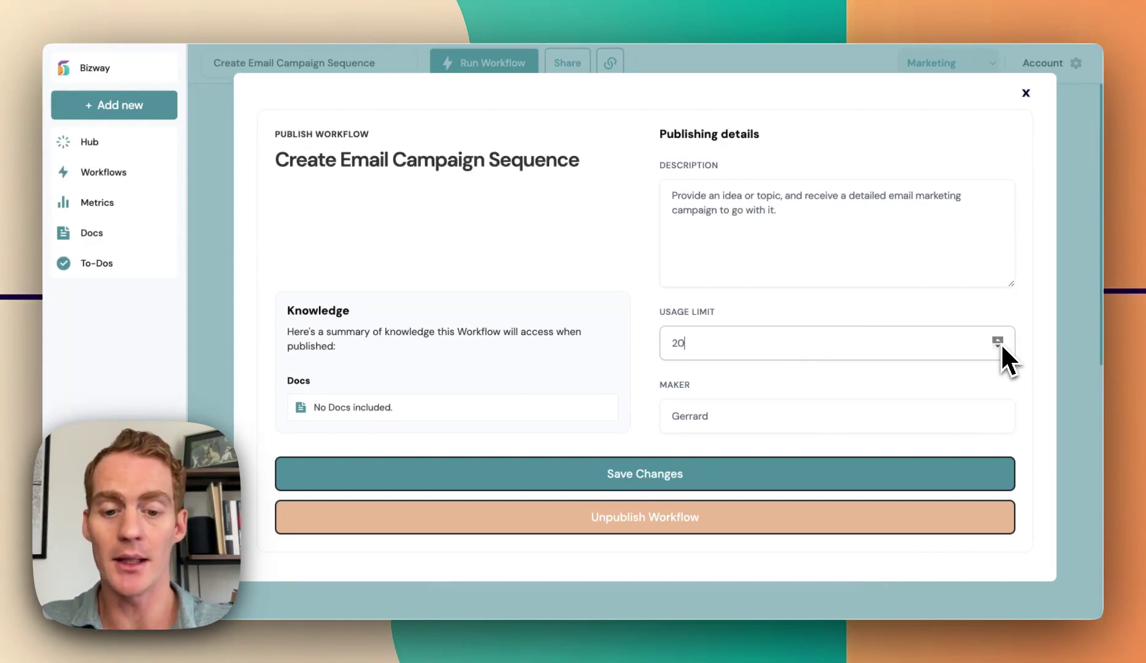
left_click(998, 340)
left_click(998, 340)
left_click(998, 340)
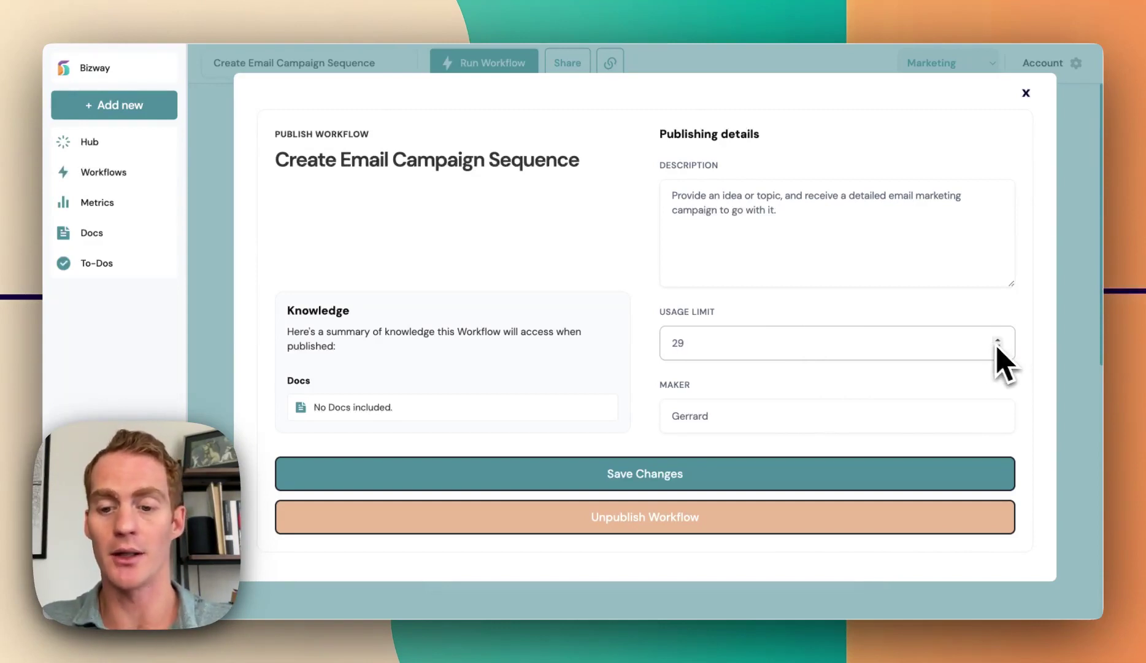
left_click(998, 340)
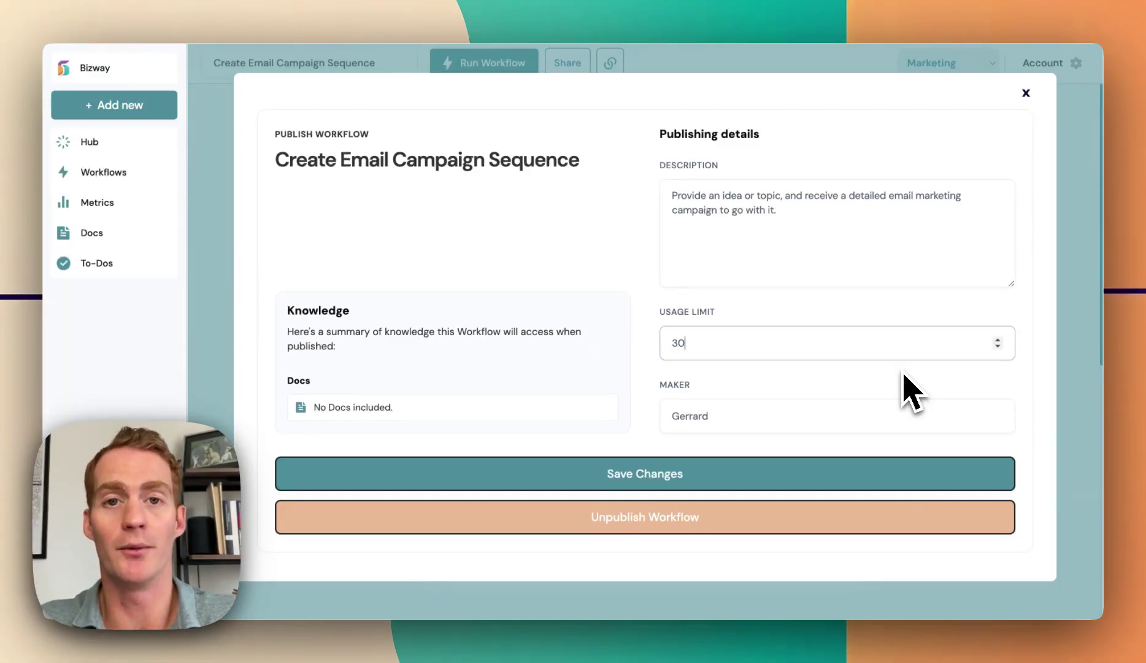
key("Tab")
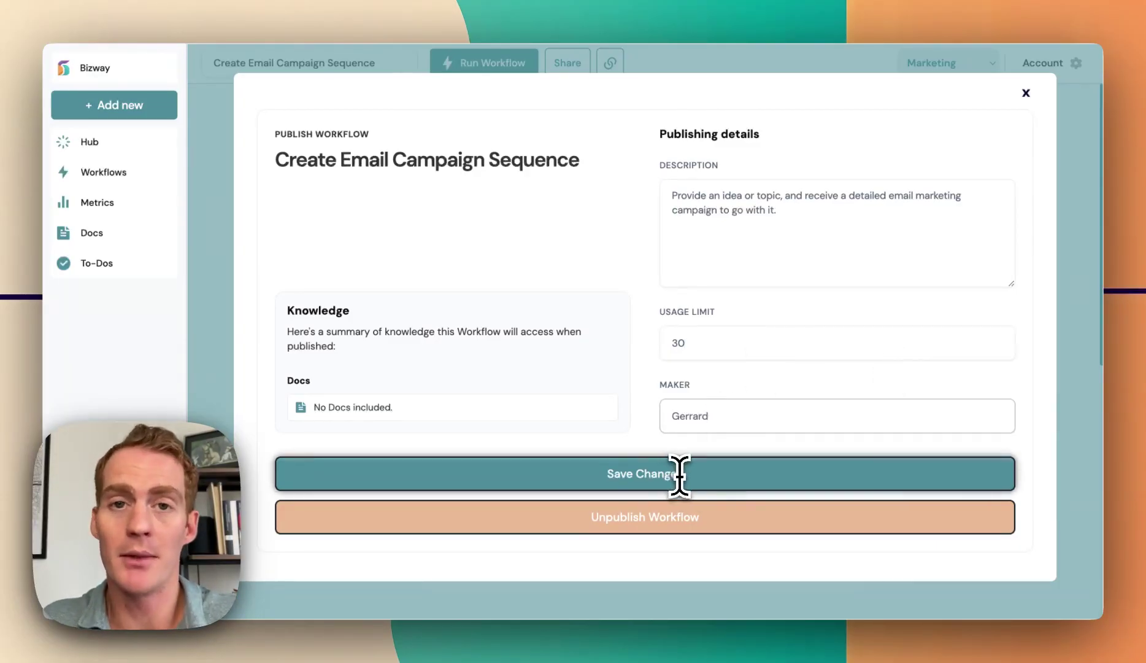
left_click(1026, 93)
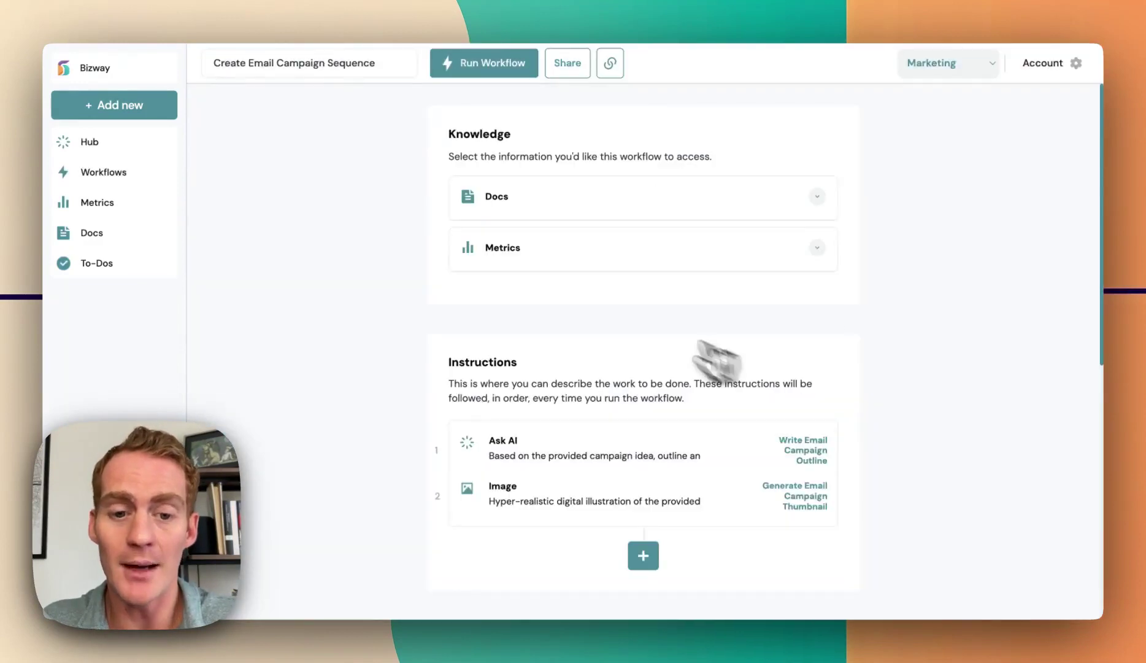
Step: Open the published Create Email Campaign Sequence page from the workflow's link and view its prompt form
left_click(610, 64)
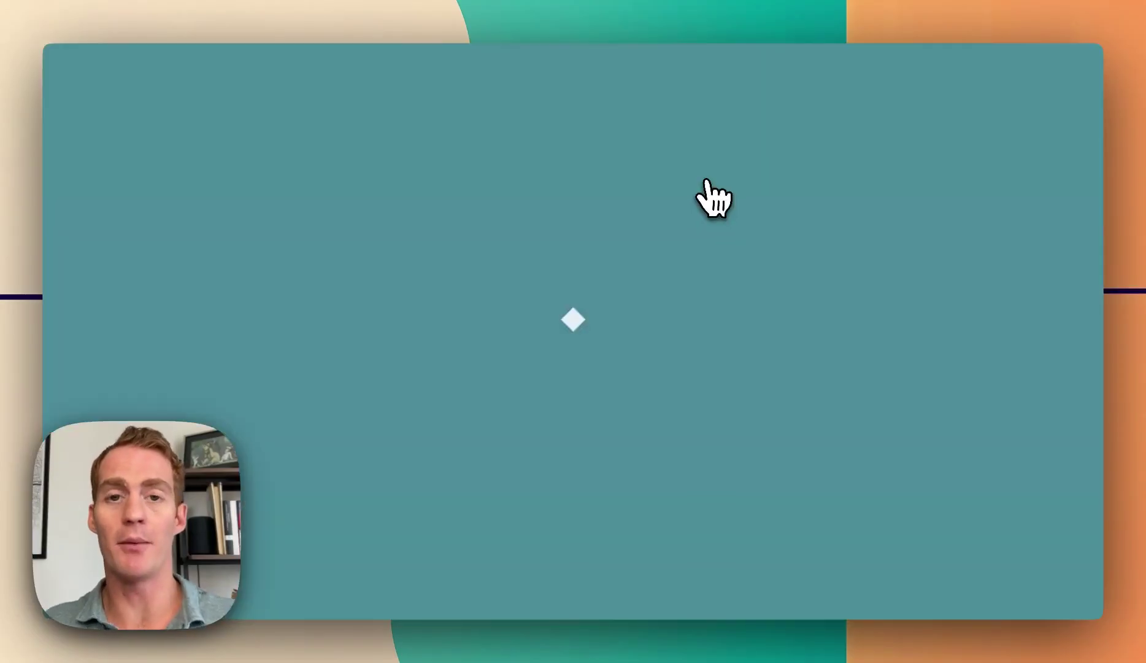
scroll(714, 199, "down", 3)
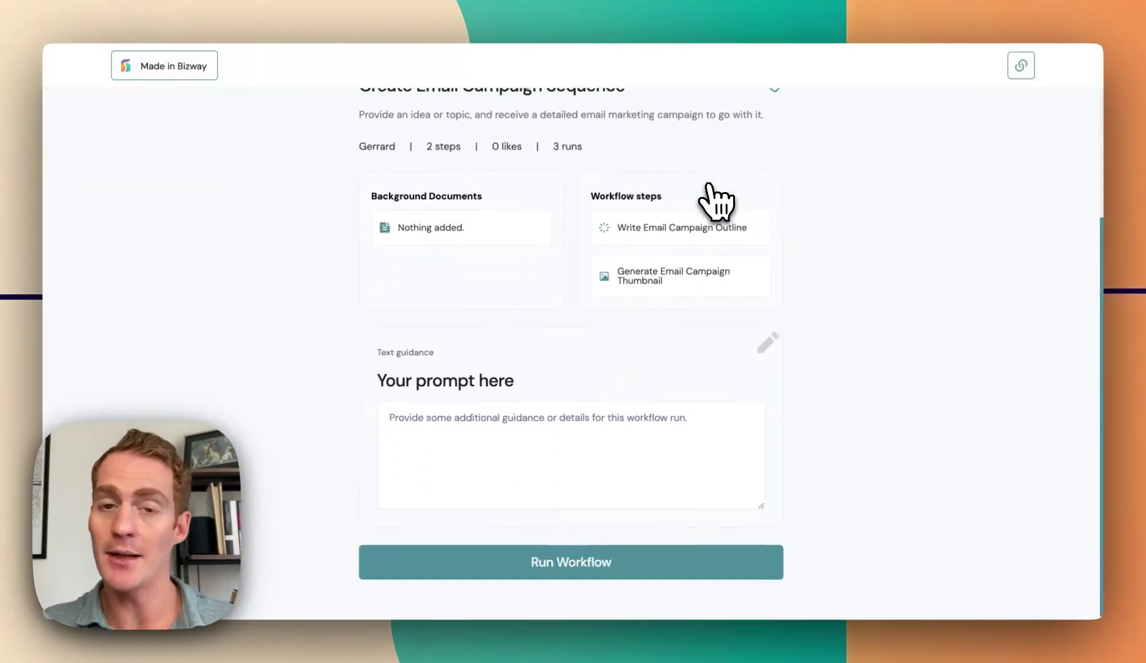
Step: Copy the share link of the published Create Email Campaign Sequence workflow and like the workflow
scroll(714, 200, "up", 3)
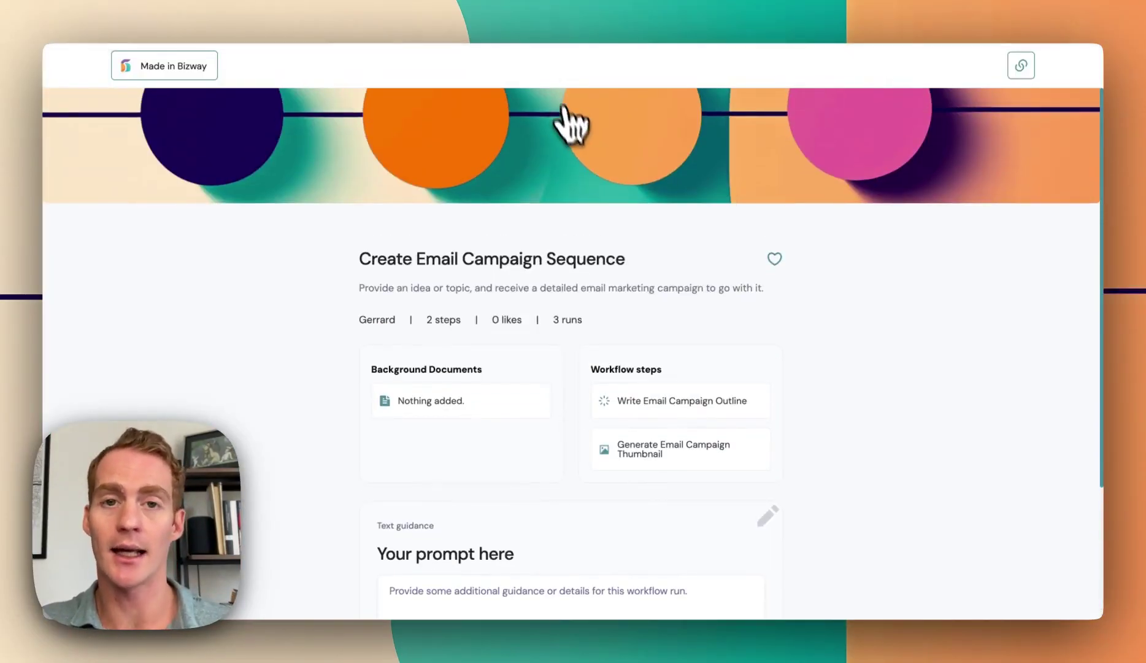
scroll(680, 305, "down", 3)
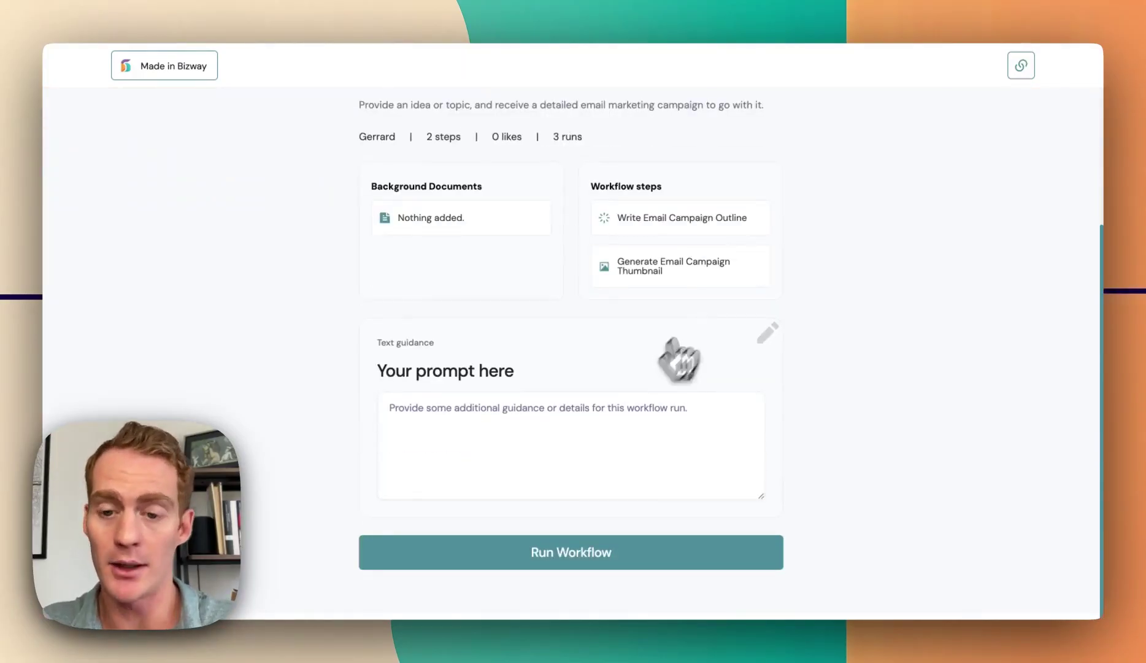
left_click(1021, 66)
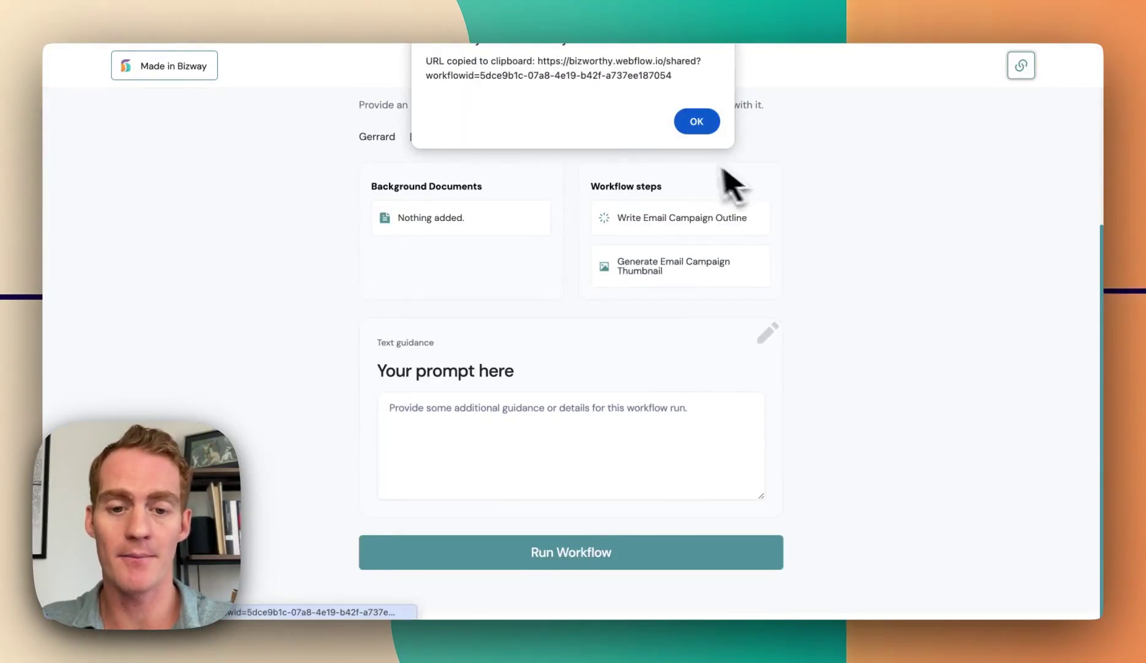
left_click(696, 123)
scroll(829, 197, "up", 3)
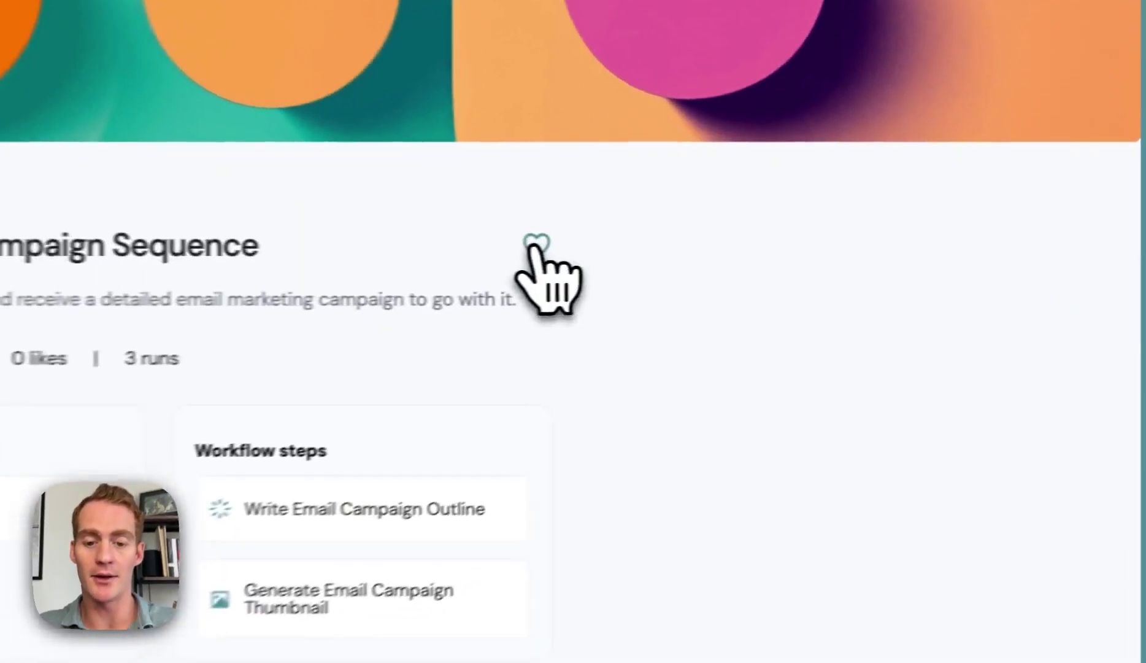
left_click(774, 258)
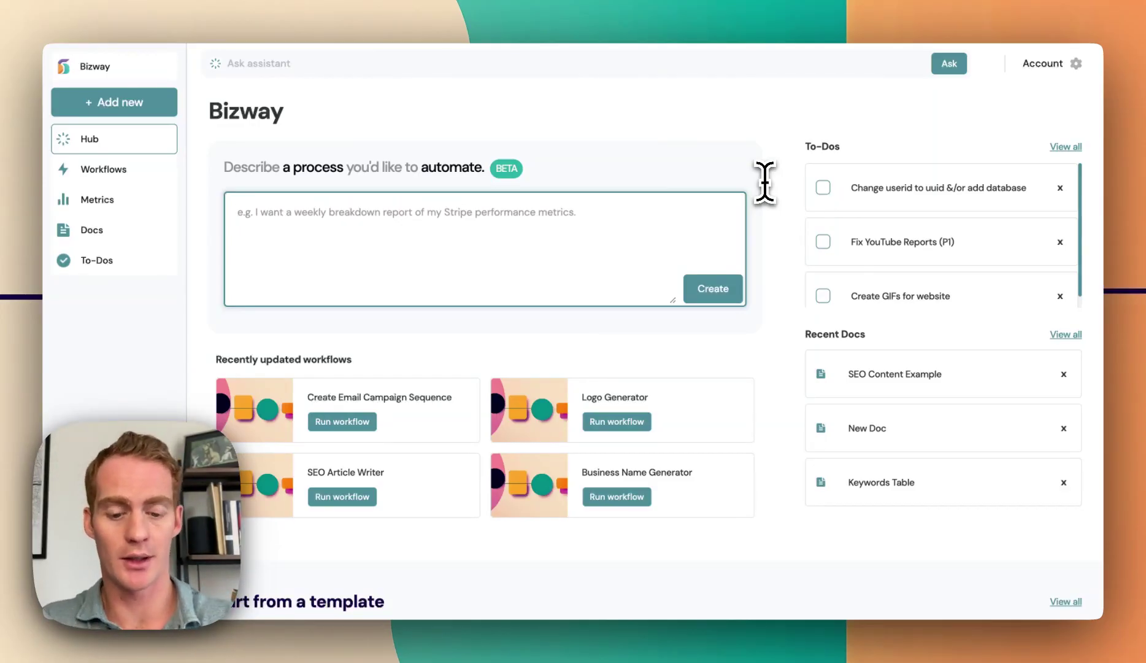
Step: Create a workflow from the description "I want a workflow that takes a Youtube url, and turns it into a new blog post."
type("I want a workfl")
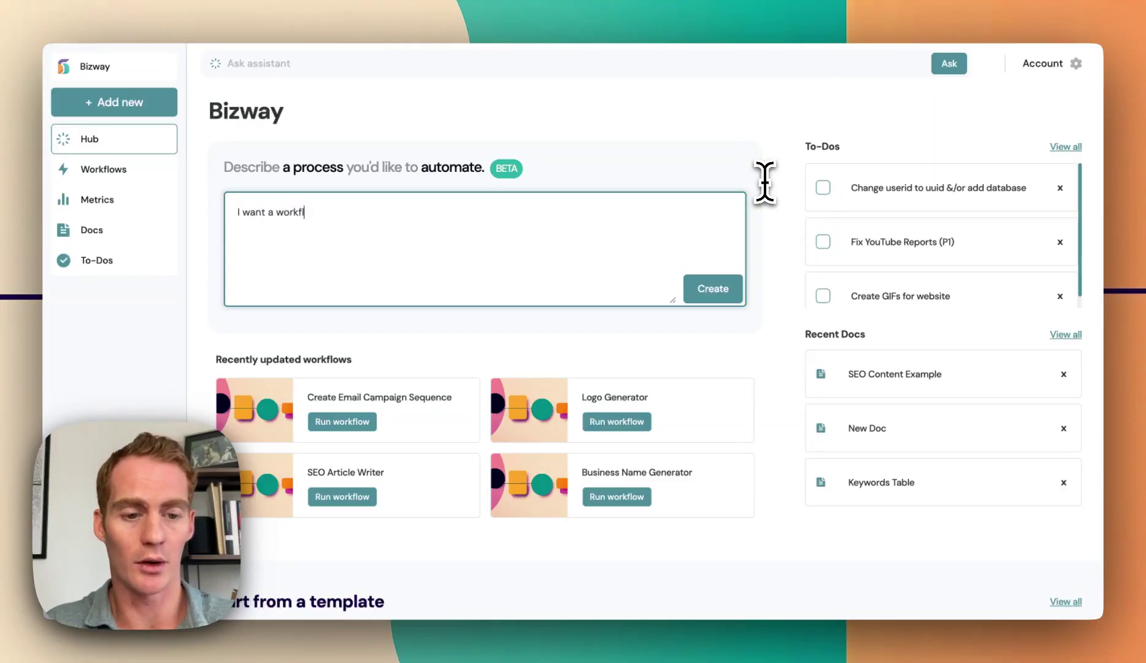
type("ow that takes a")
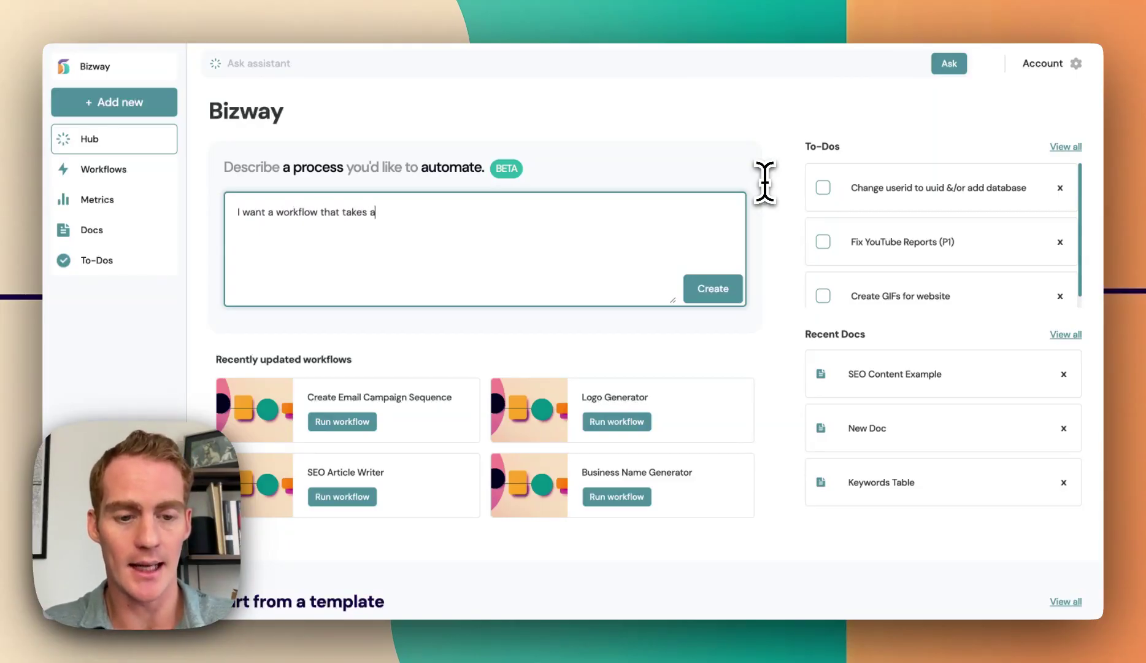
type(" Youtube url, and turns it into a new blog ")
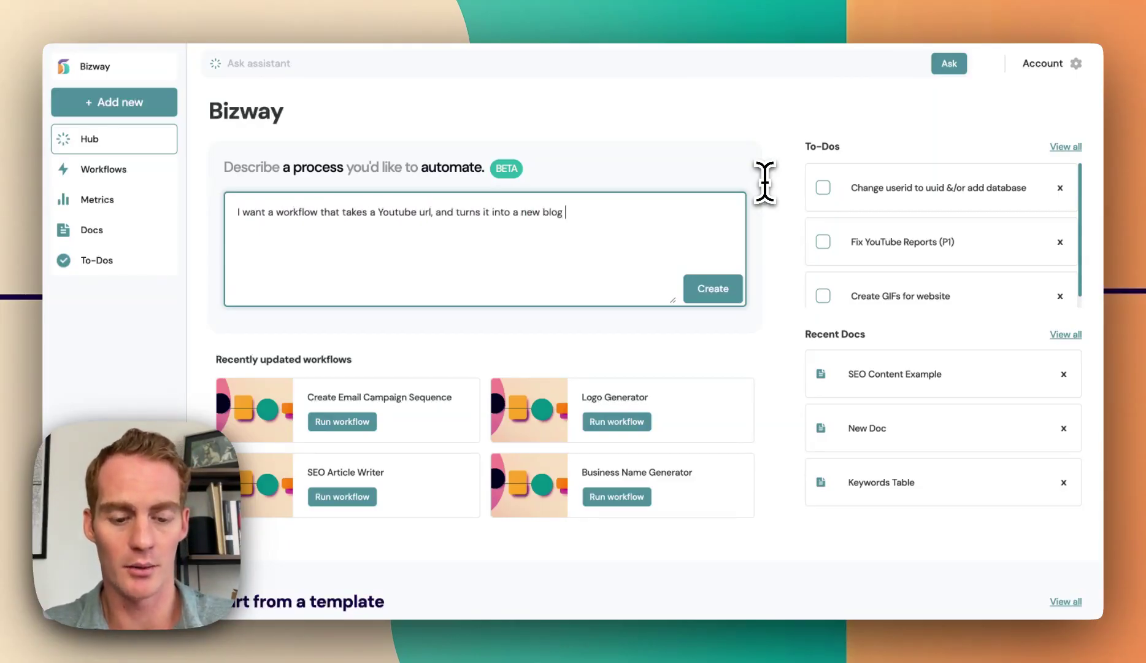
type("post.")
left_click(735, 287)
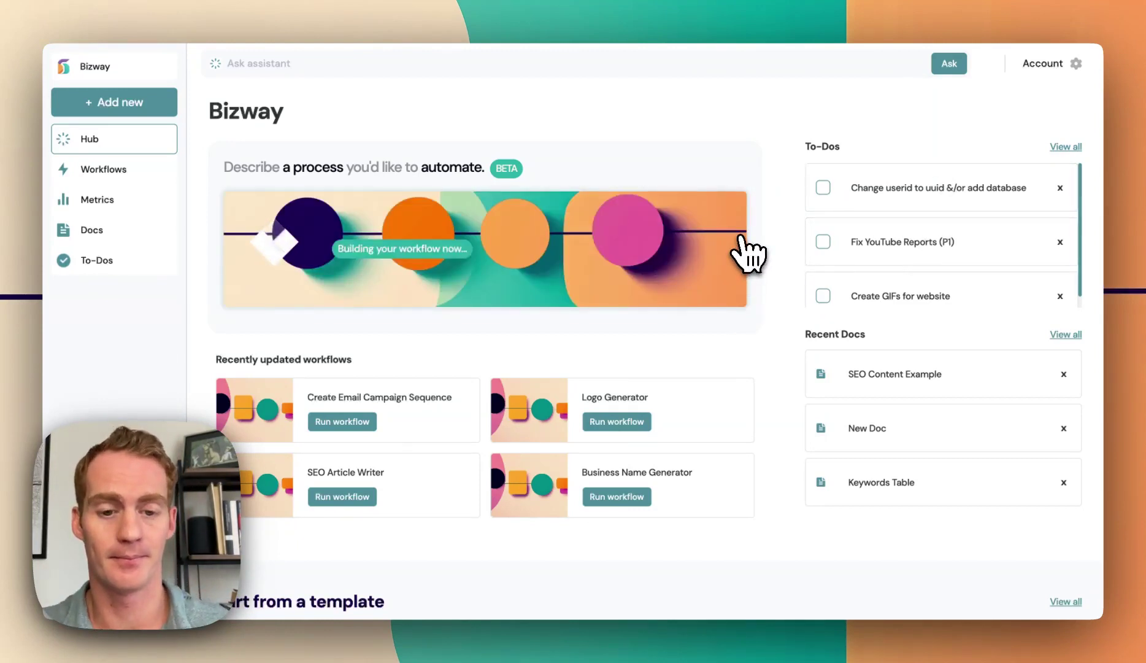
Step: Look through the docs in the Knowledge section of the YouTube Video To Blog Post workflow, including the 'Memory' summary option
left_click(805, 207)
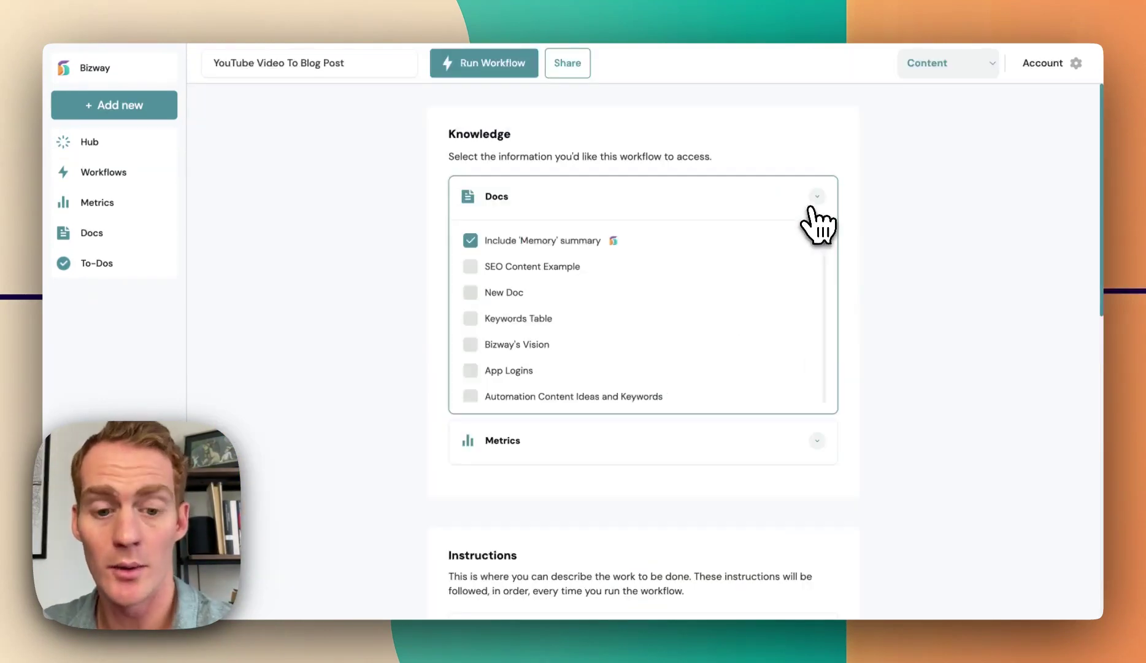
left_click(480, 243)
scroll(552, 303, "down", 10)
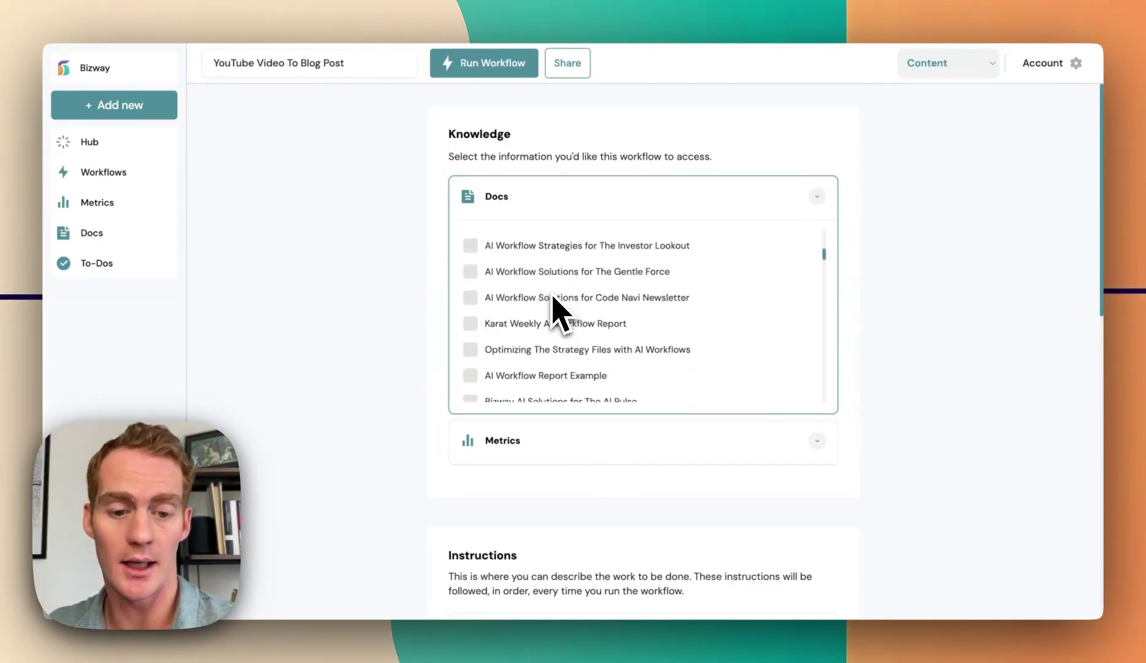
scroll(555, 310, "down", 15)
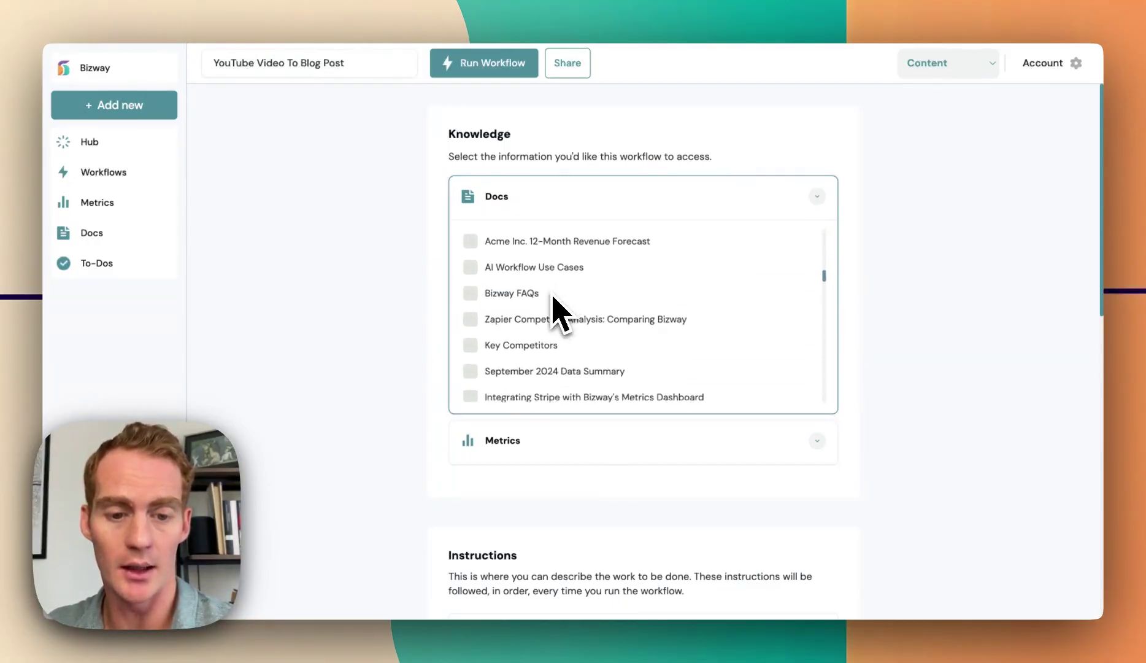
scroll(555, 310, "down", 10)
Step: Review the workflow's Ask AI instructions, including the LinkedIn module's settings, and its workflow inputs and output sections
scroll(780, 274, "down", 6)
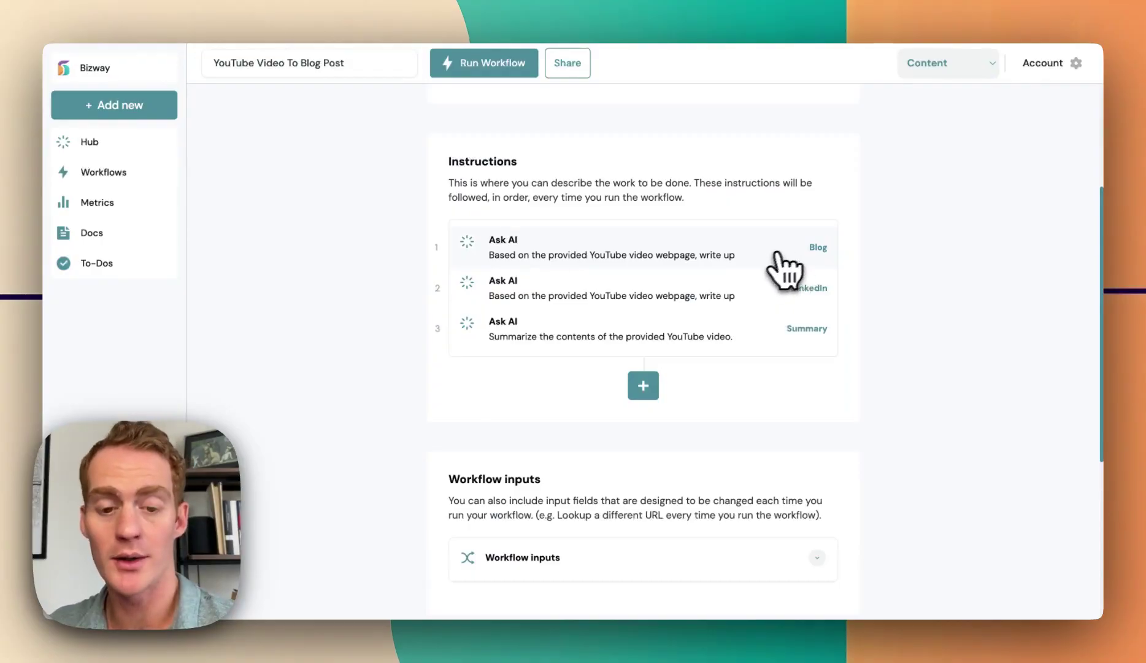
left_click(753, 298)
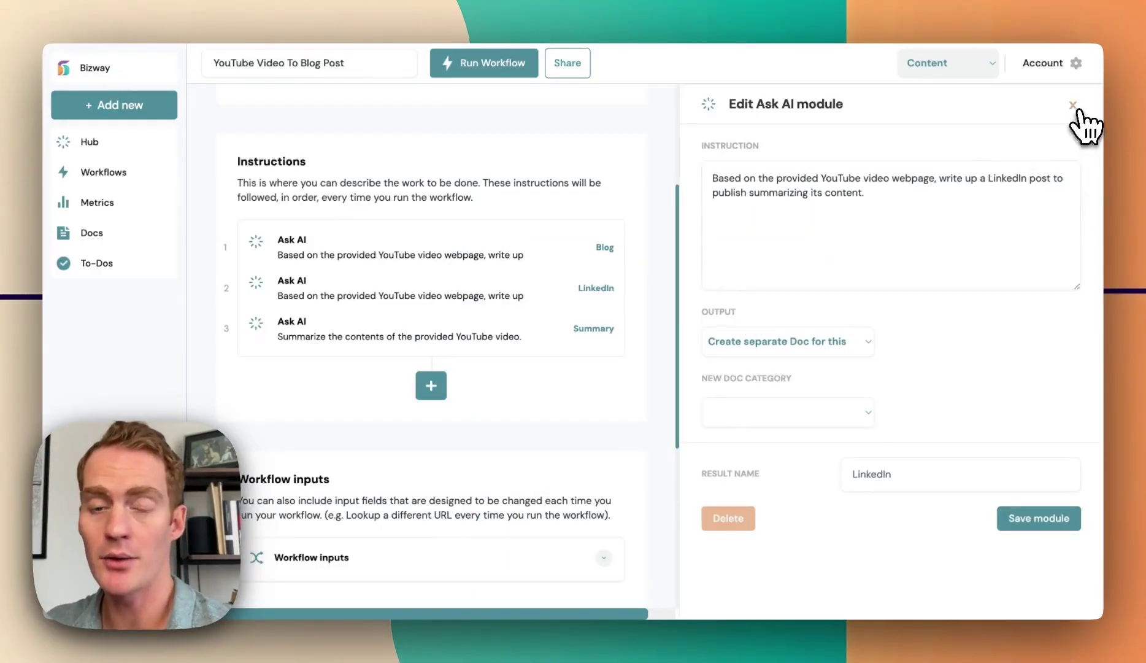
left_click(1074, 106)
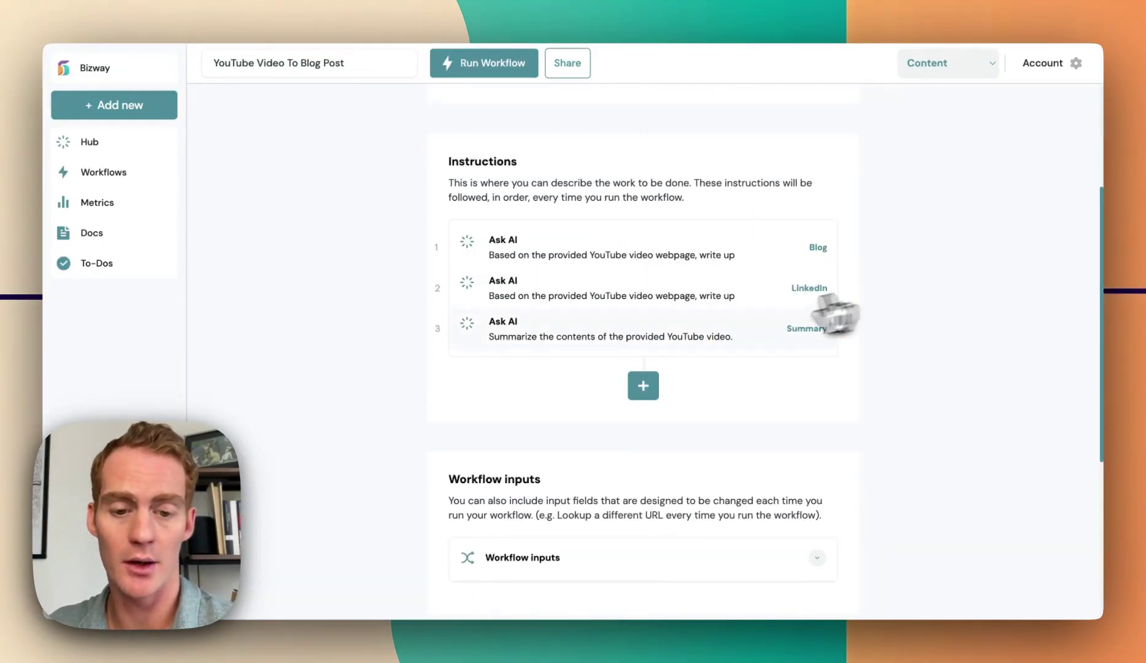
scroll(921, 288, "down", 5)
left_click(758, 303)
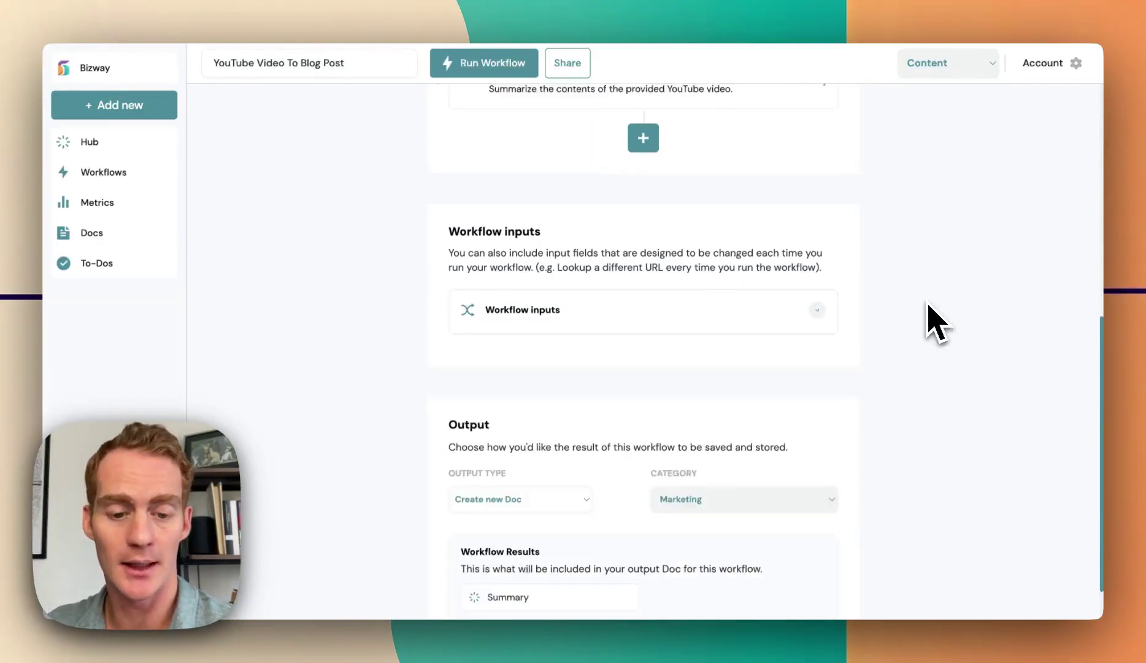
Step: Publish the workflow with description "Turn your YouTube videos into blog posts.", usage limit 10 and maker Bizway
scroll(890, 301, "up", 6)
left_click(571, 64)
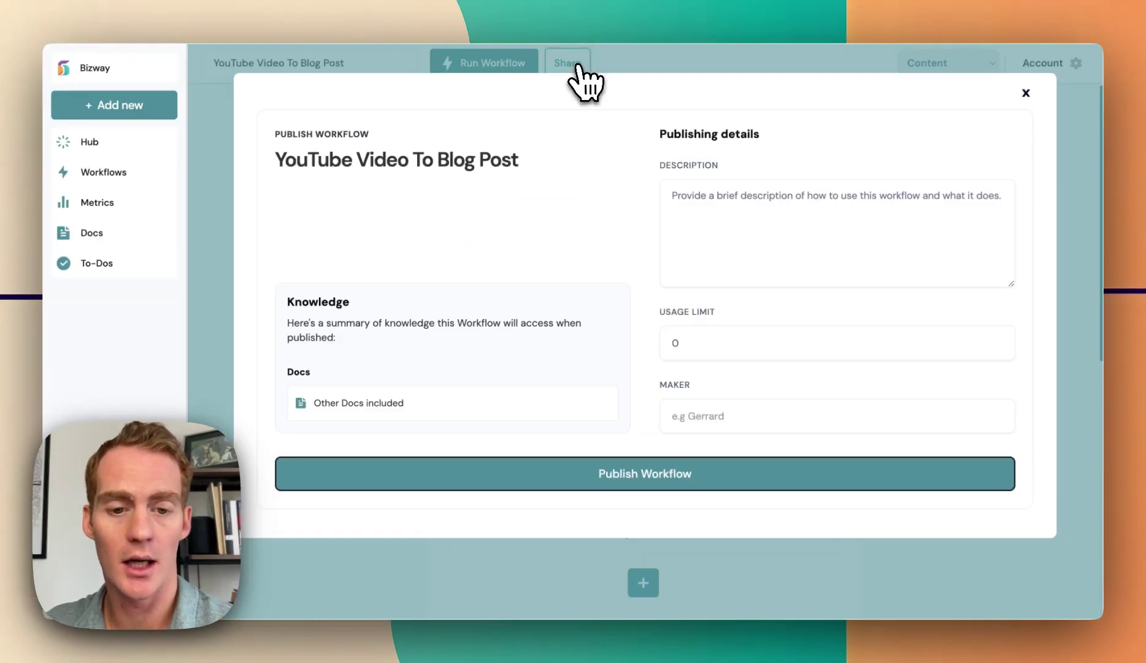
left_click(719, 239)
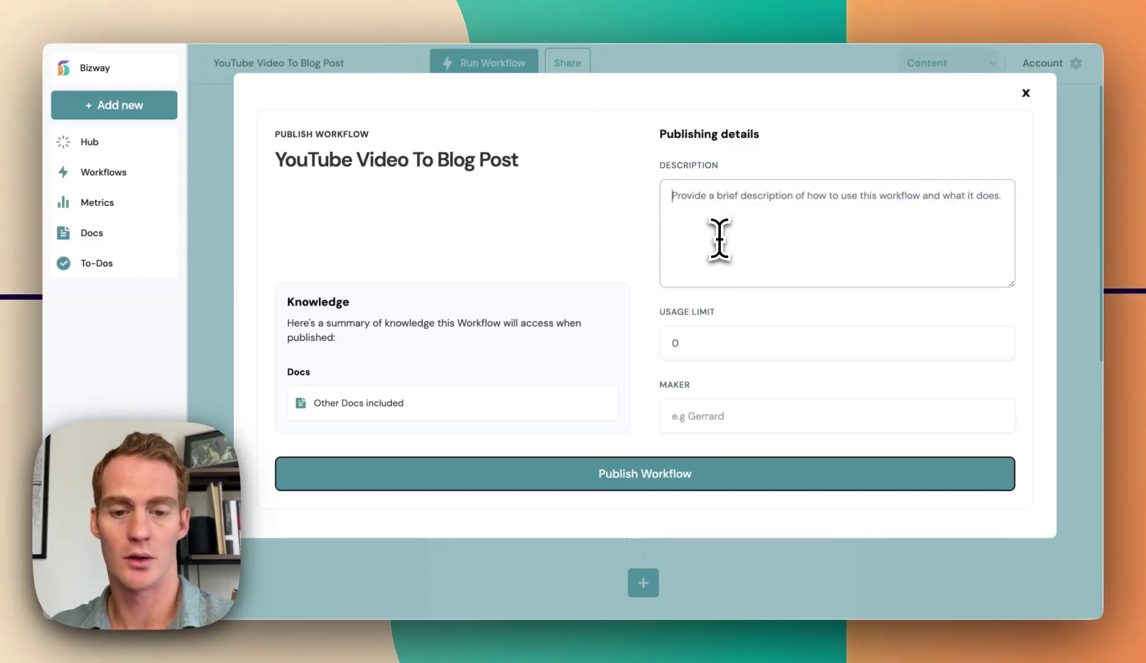
type("Turn your YouTube videos into blog posts.")
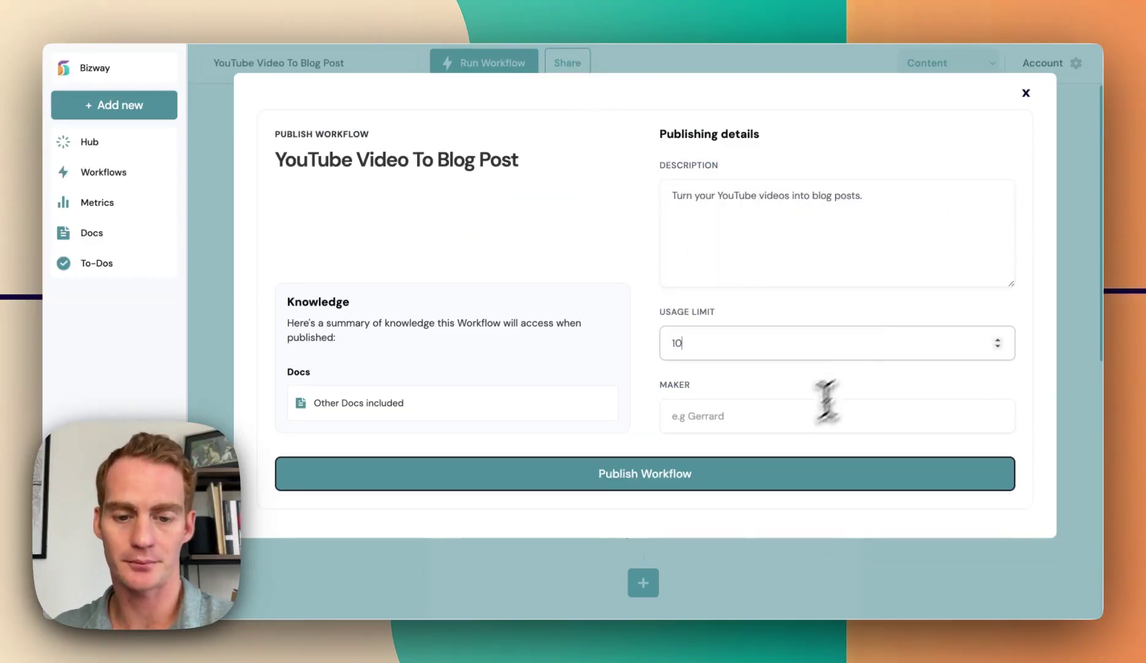
left_click(774, 417)
type("B")
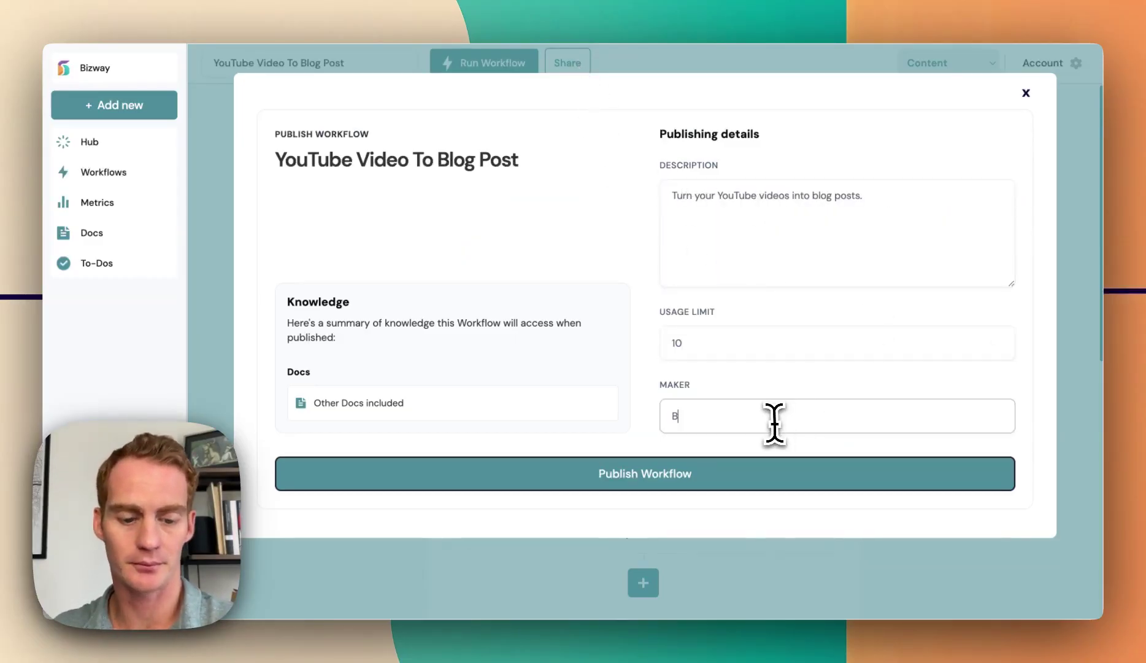
type("izway")
left_click(743, 476)
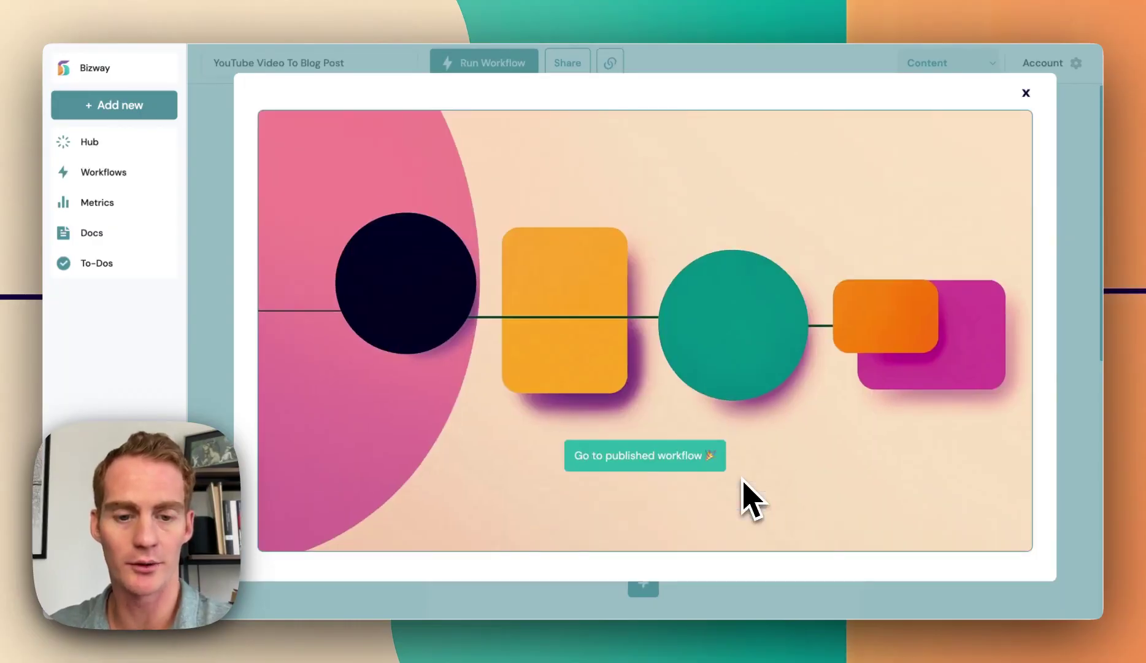
left_click(659, 454)
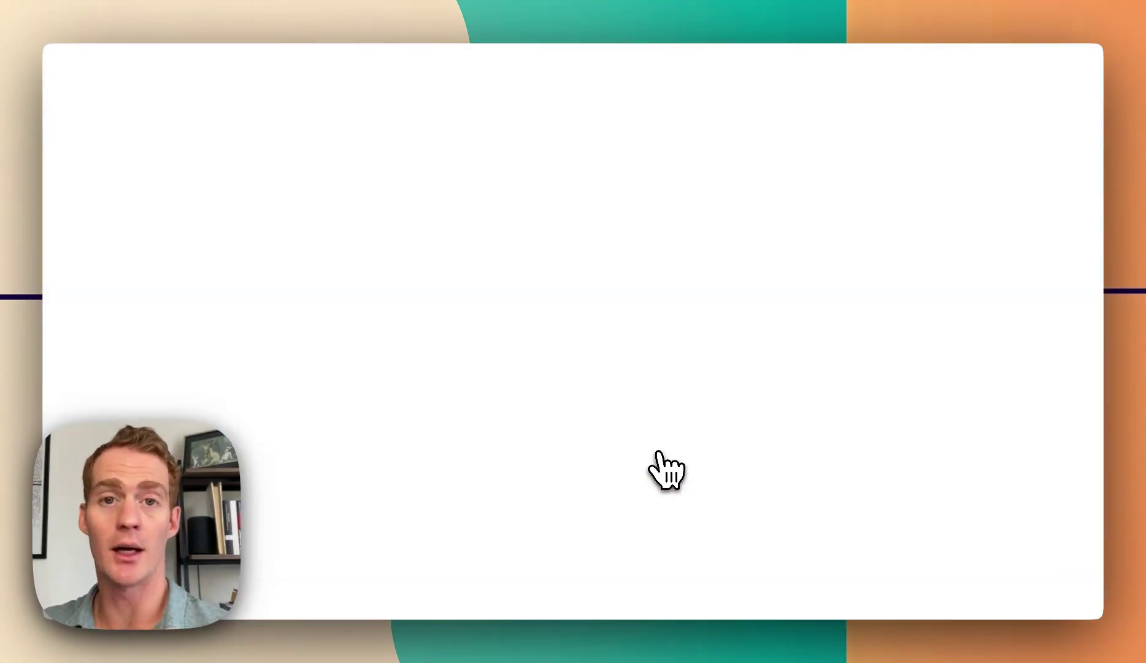
scroll(659, 325, "down", 5)
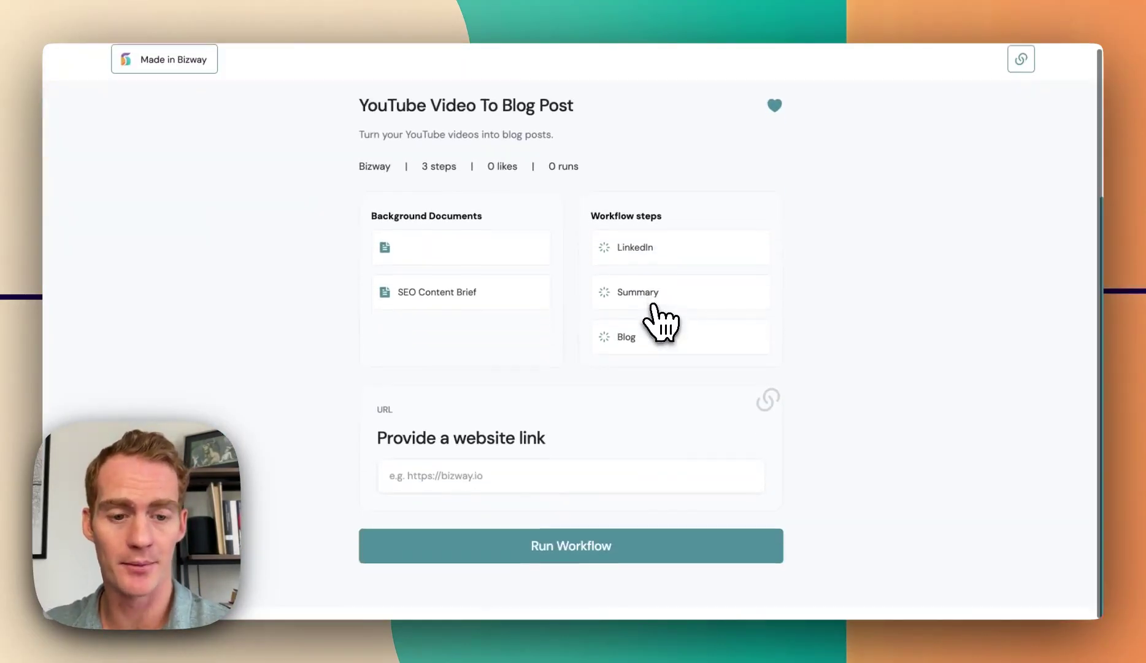
left_click(478, 477)
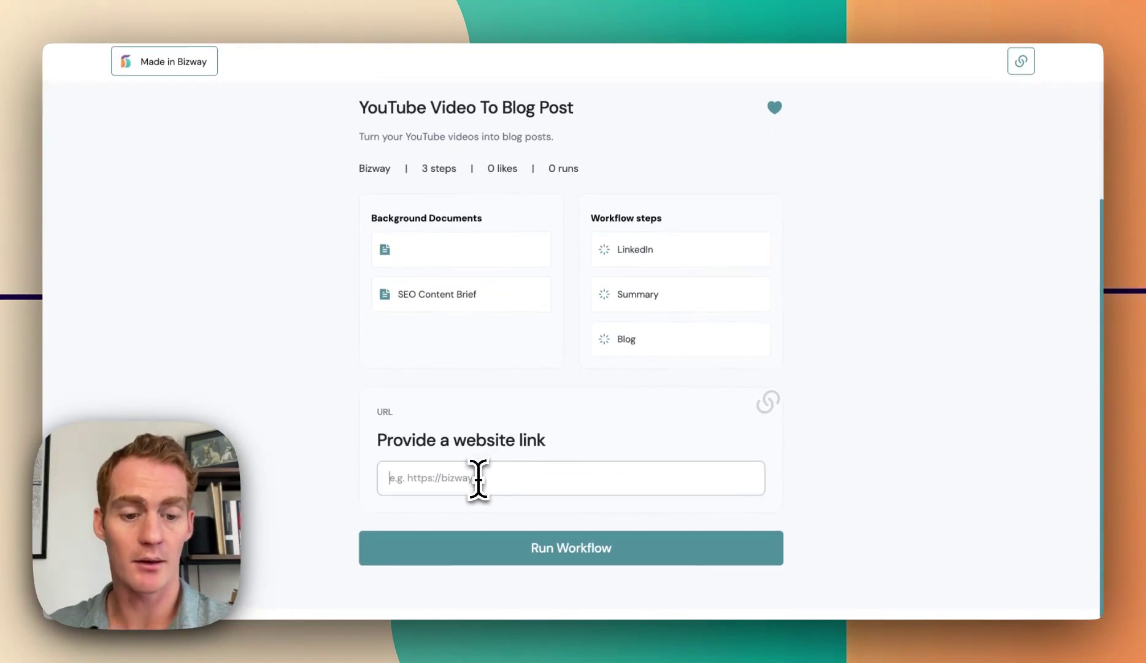
type("https://www.youtube.com/watch?v=keVCdYzOTxk&t=42s&pp=ygUGYml6d2F5")
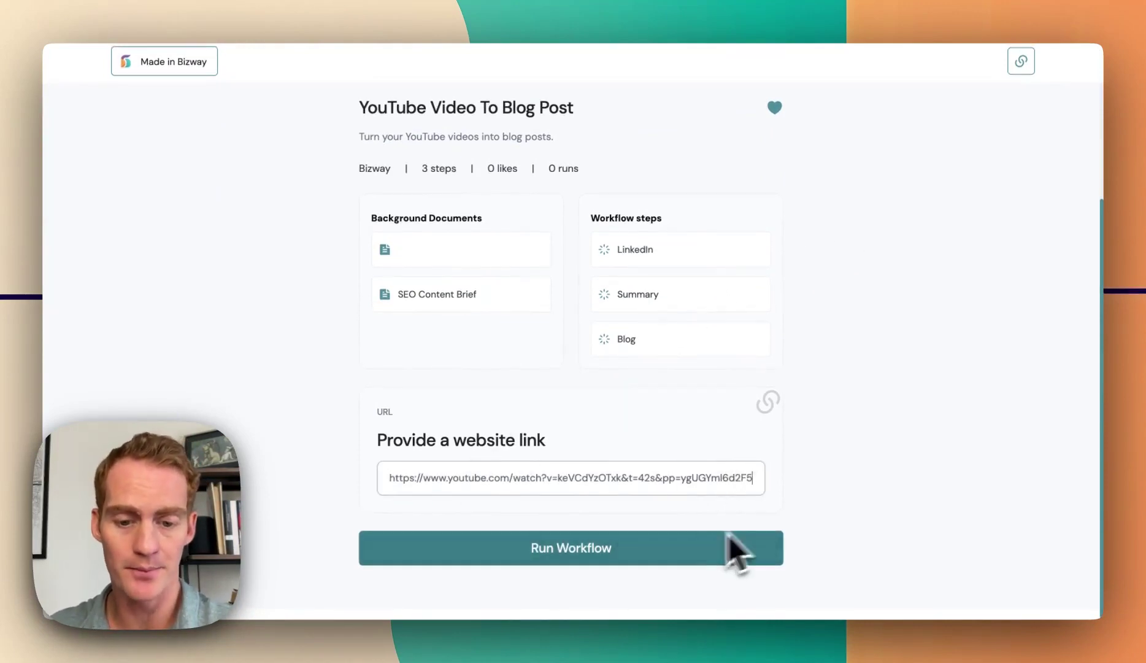
left_click(681, 543)
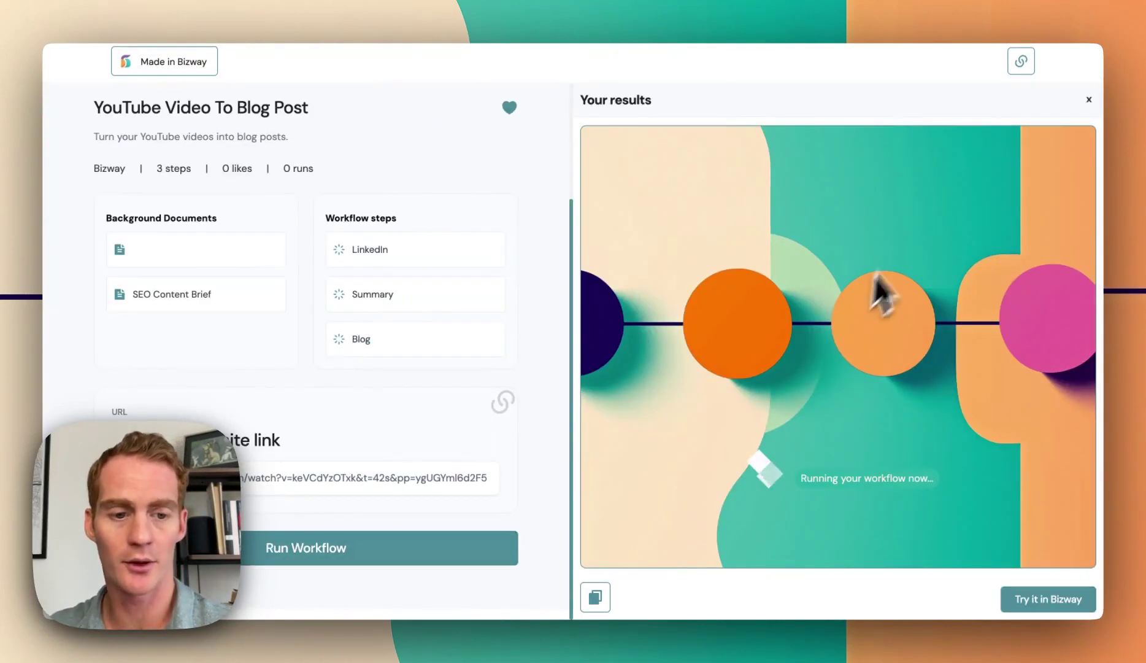
Step: Read through the generated results of the YouTube Video To Blog Post run, including the LinkedIn post and video summary
scroll(1010, 323, "down", 3)
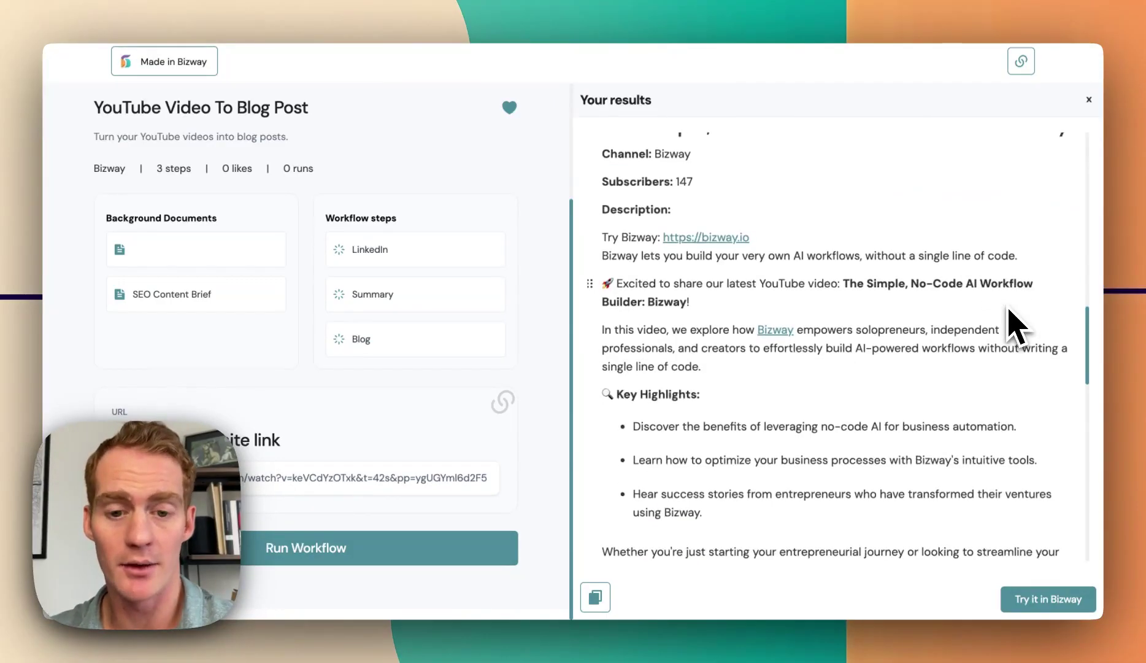
scroll(1010, 322, "down", 4)
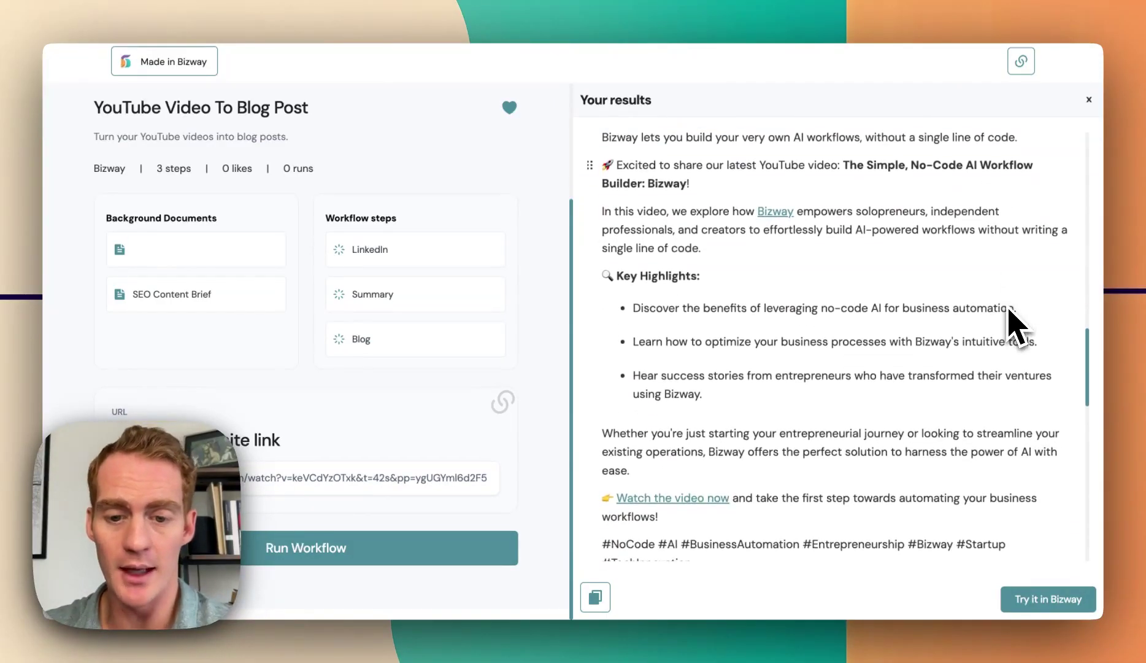
scroll(1009, 322, "down", 3)
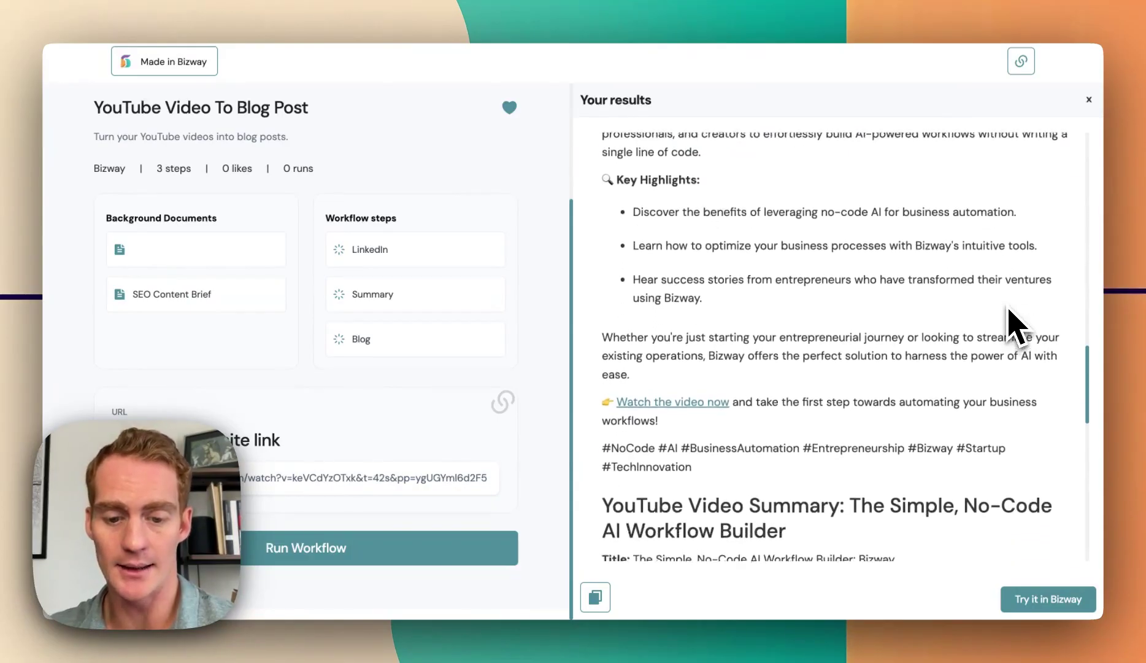
scroll(1009, 322, "up", 7)
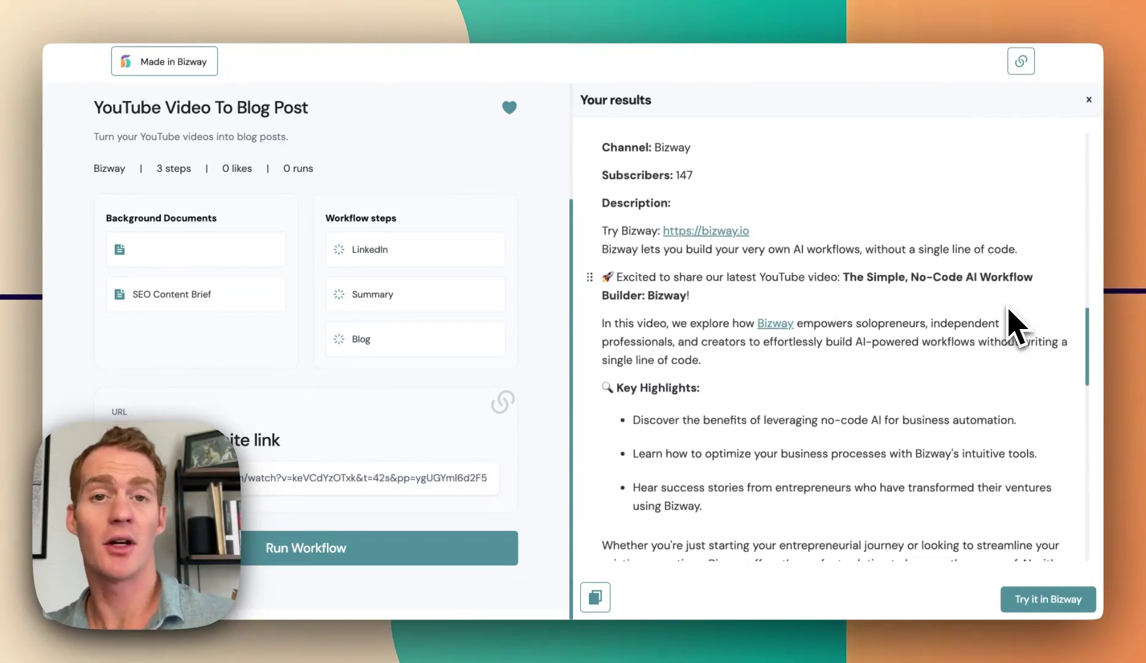
scroll(1009, 322, "down", 1)
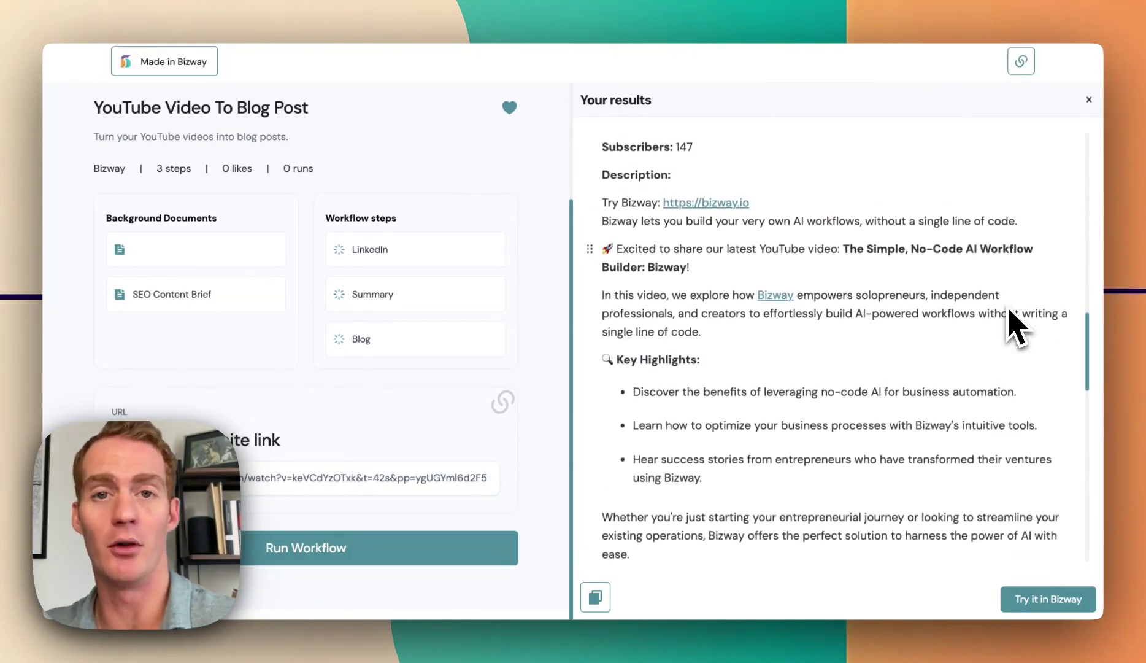